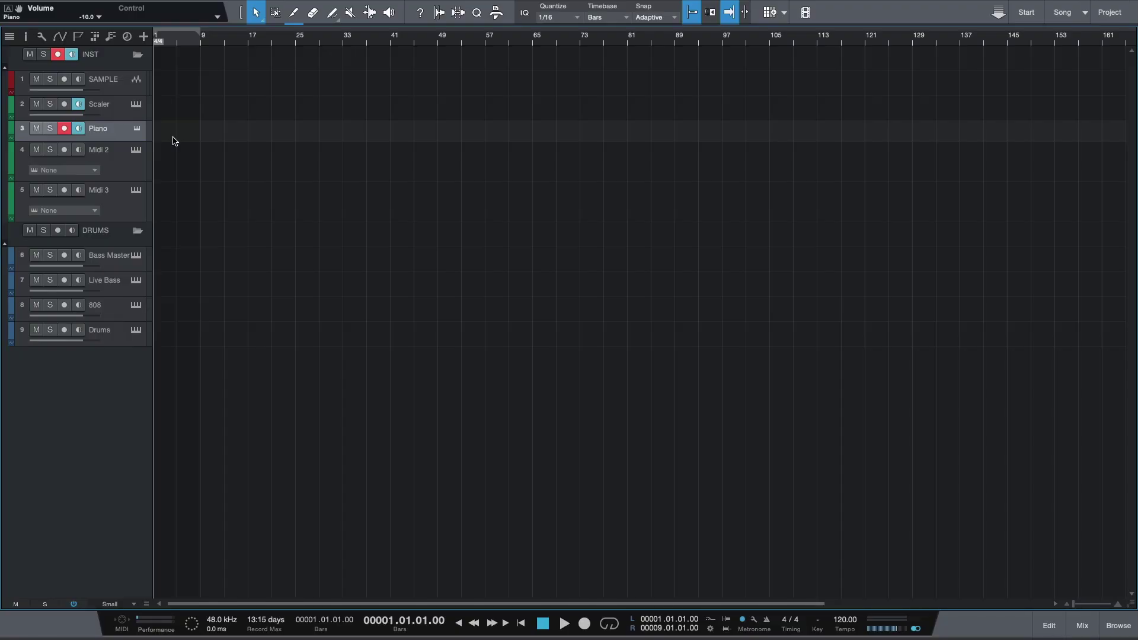
# Step: Create a Piano part on track 3 and show the Macros toolbar with its page list open
pyautogui.doubleClick(177, 138)
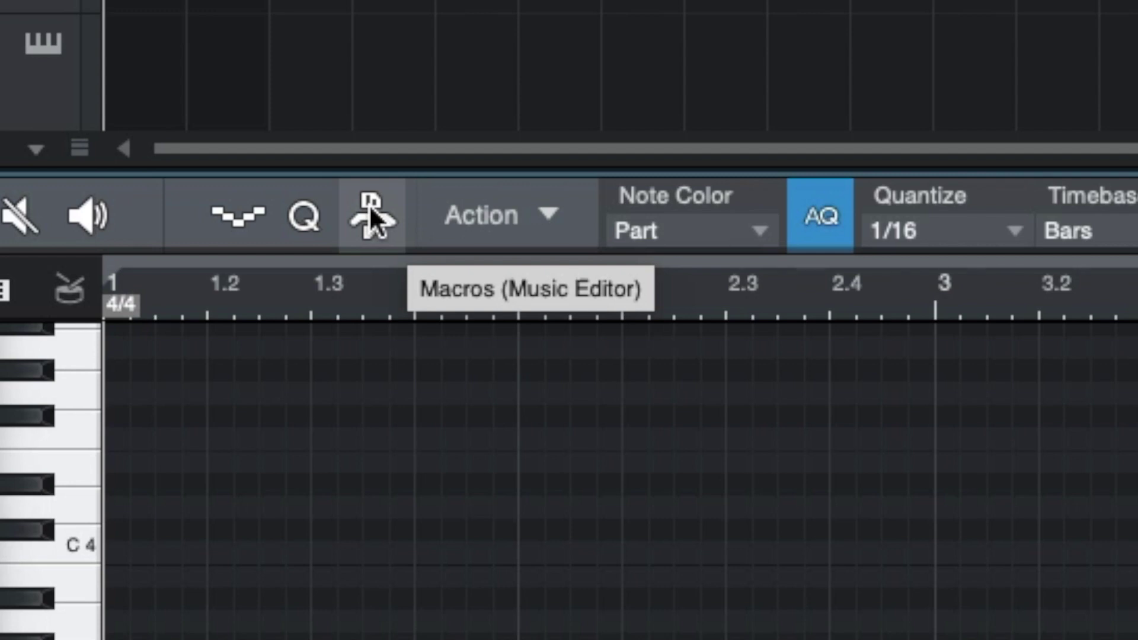
pyautogui.click(371, 213)
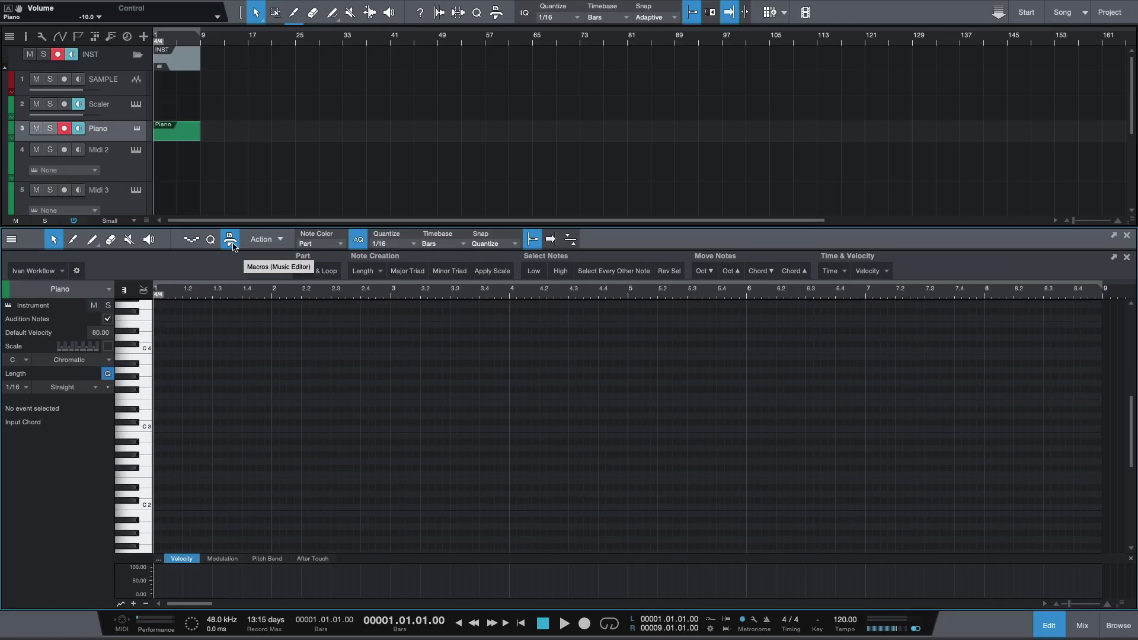
pyautogui.click(61, 274)
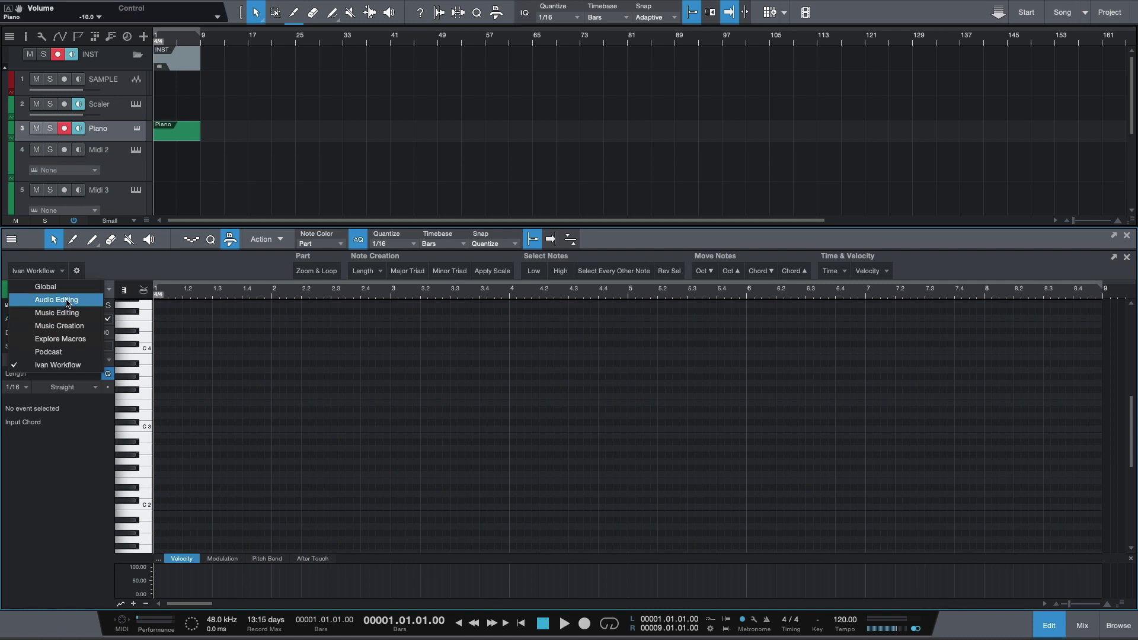
# Step: Switch the macro toolbar to the Audio Editing page, then the Music Editing page
pyautogui.click(68, 302)
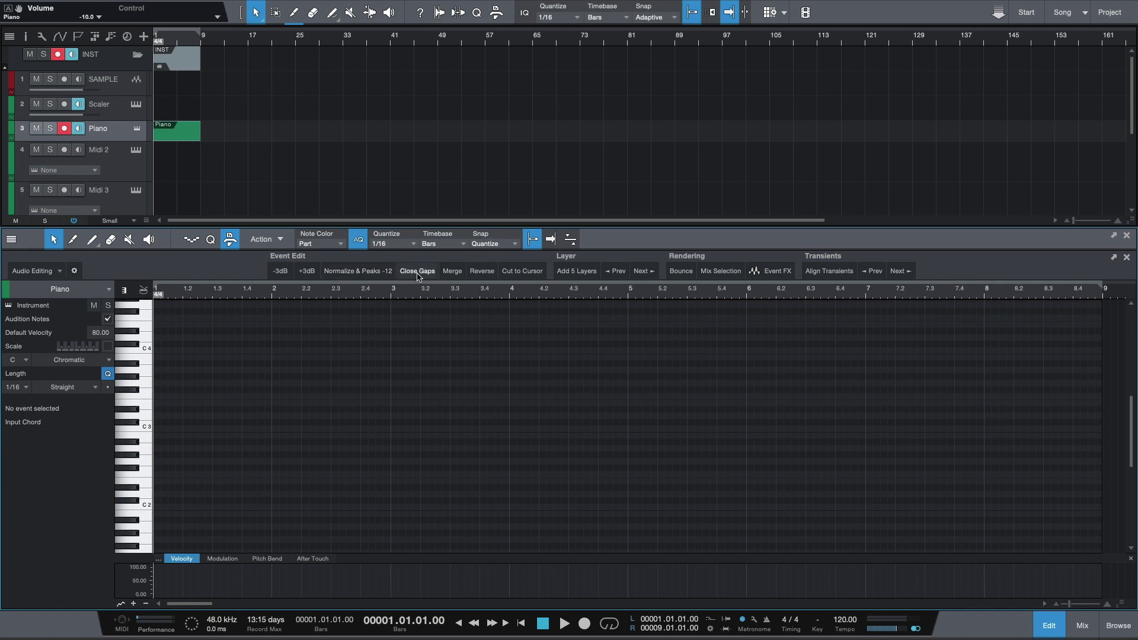
pyautogui.click(50, 272)
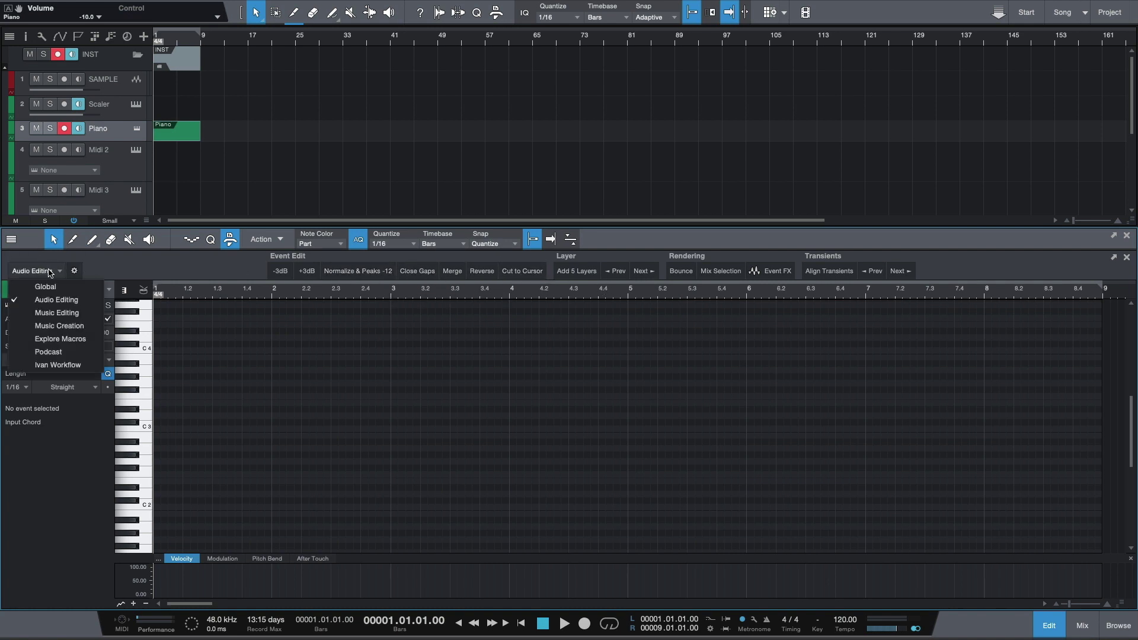
pyautogui.click(64, 313)
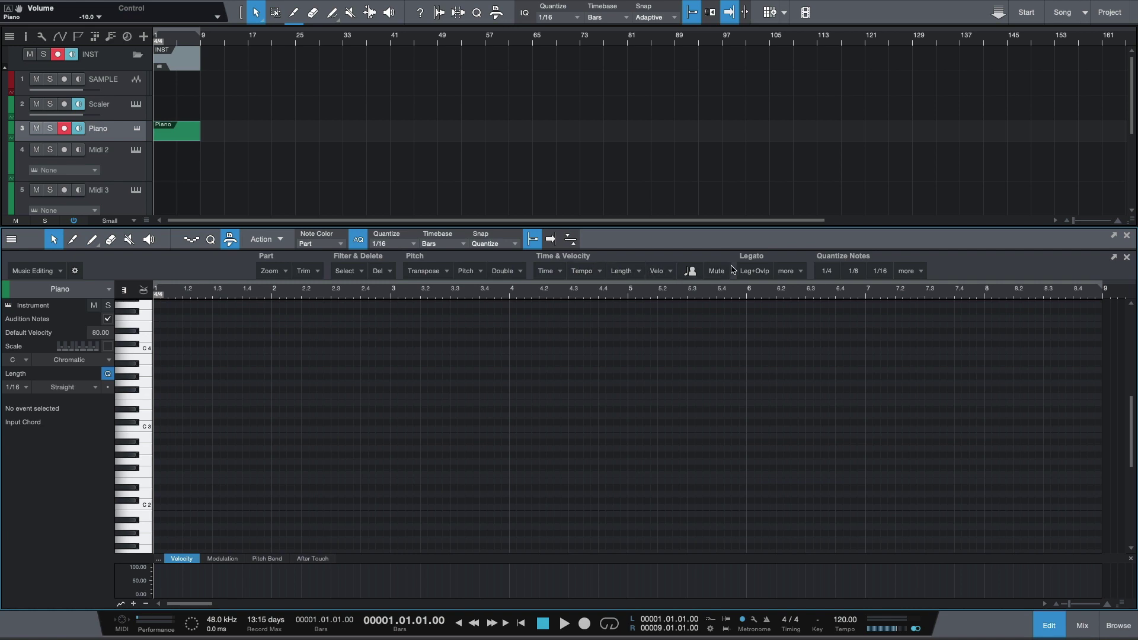
# Step: Settle on the Music Creation macro page and bring up its page management menu
pyautogui.click(54, 270)
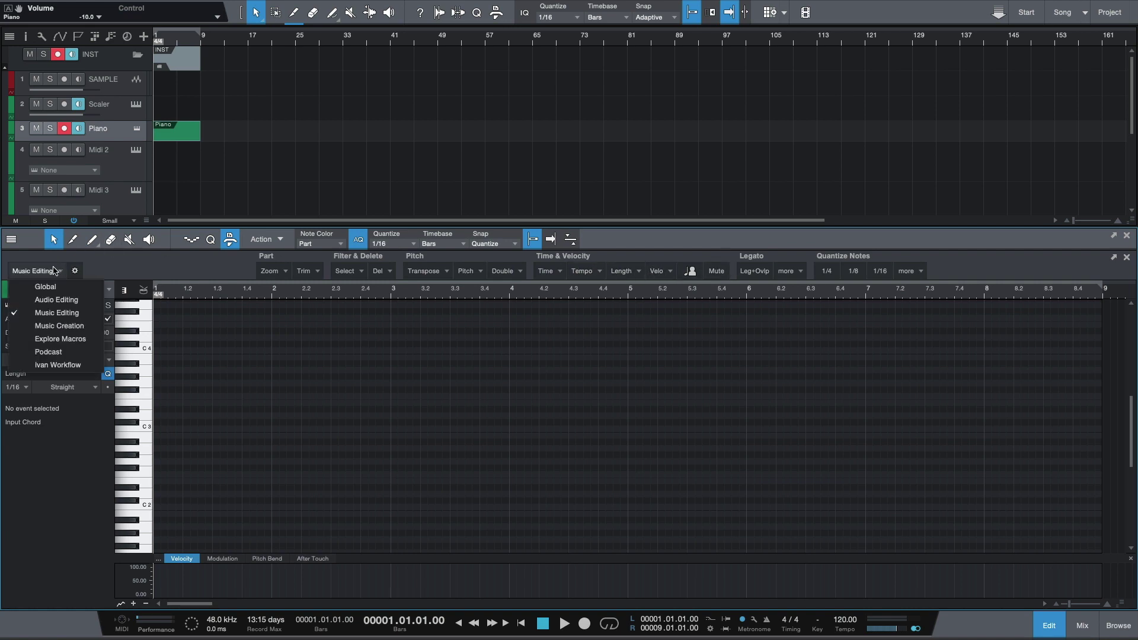
pyautogui.click(59, 325)
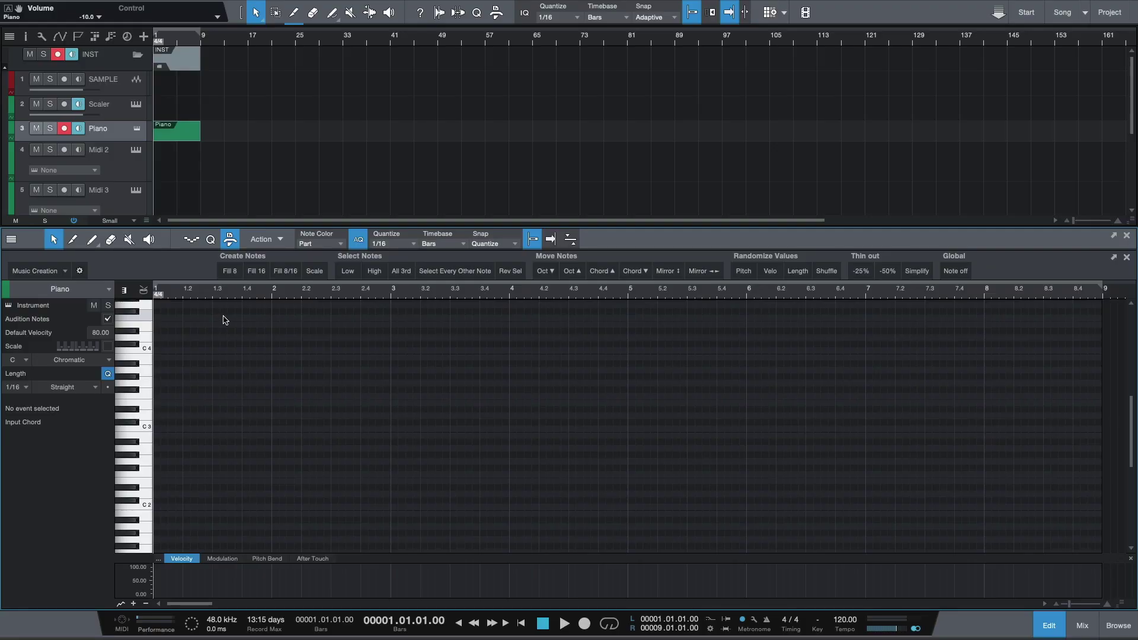
pyautogui.click(66, 273)
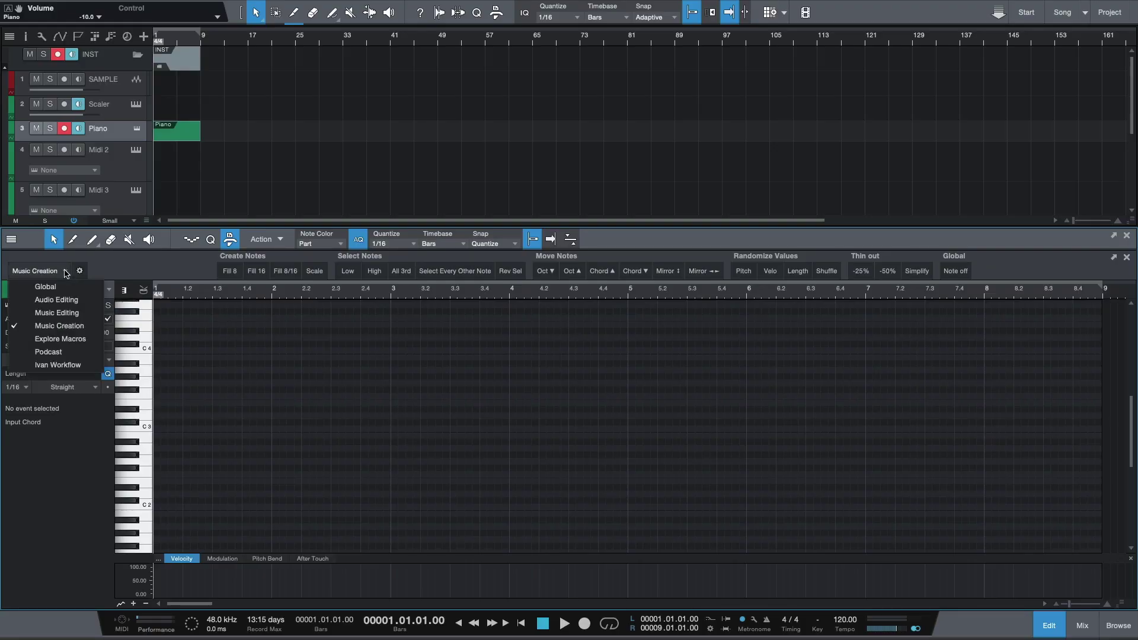
pyautogui.click(67, 365)
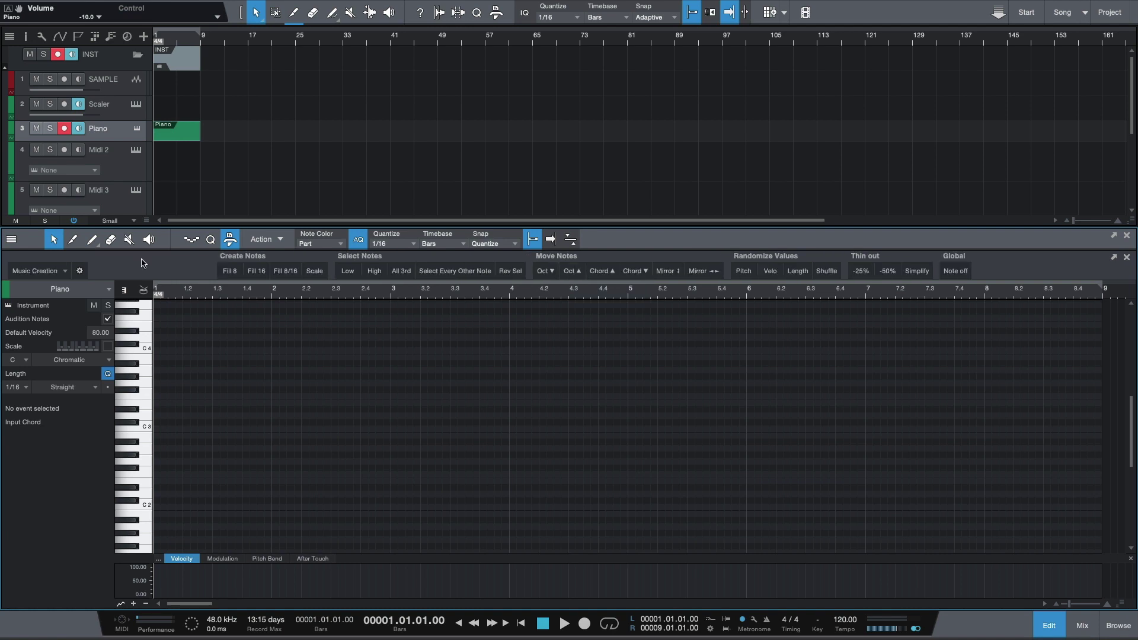
pyautogui.click(55, 272)
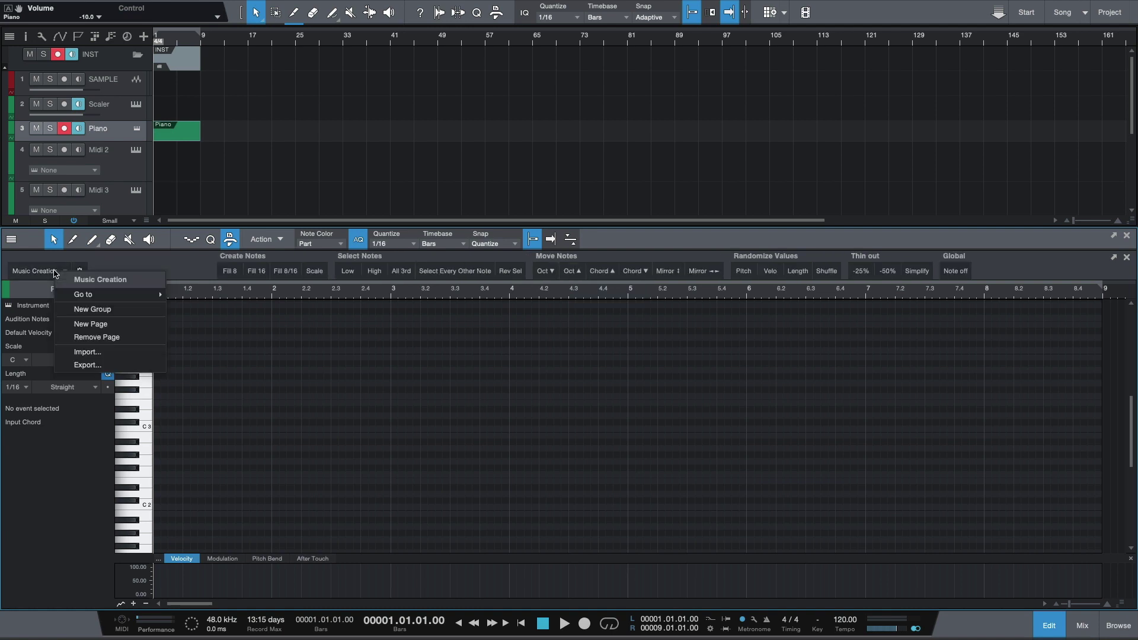
# Step: Add a new macro page, Page 8, with a new empty group
pyautogui.click(105, 326)
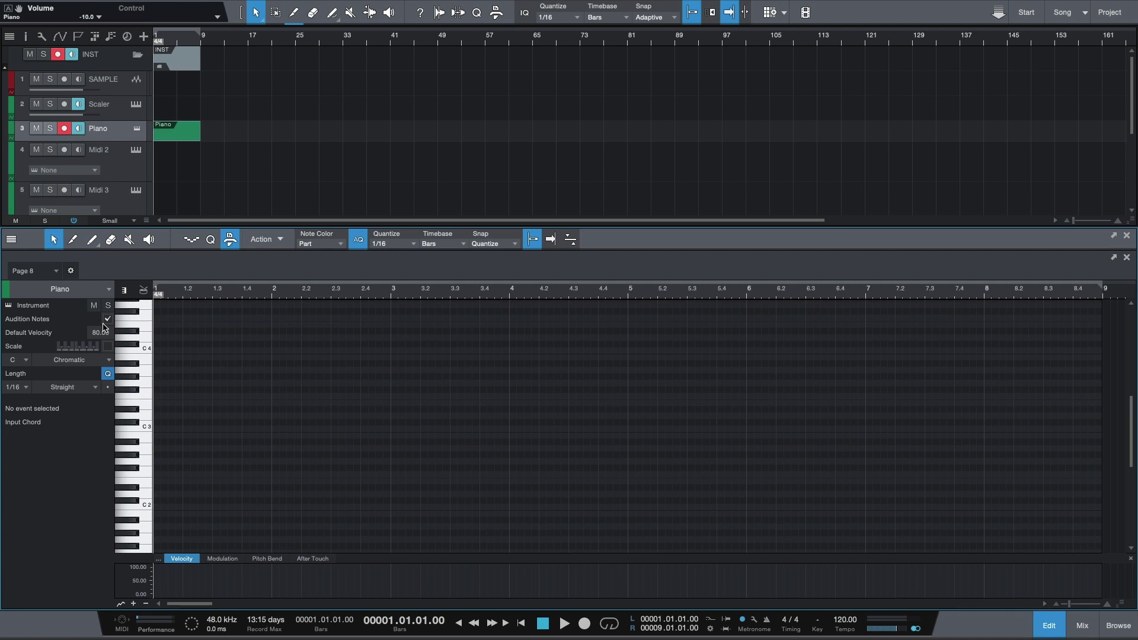
pyautogui.click(37, 275)
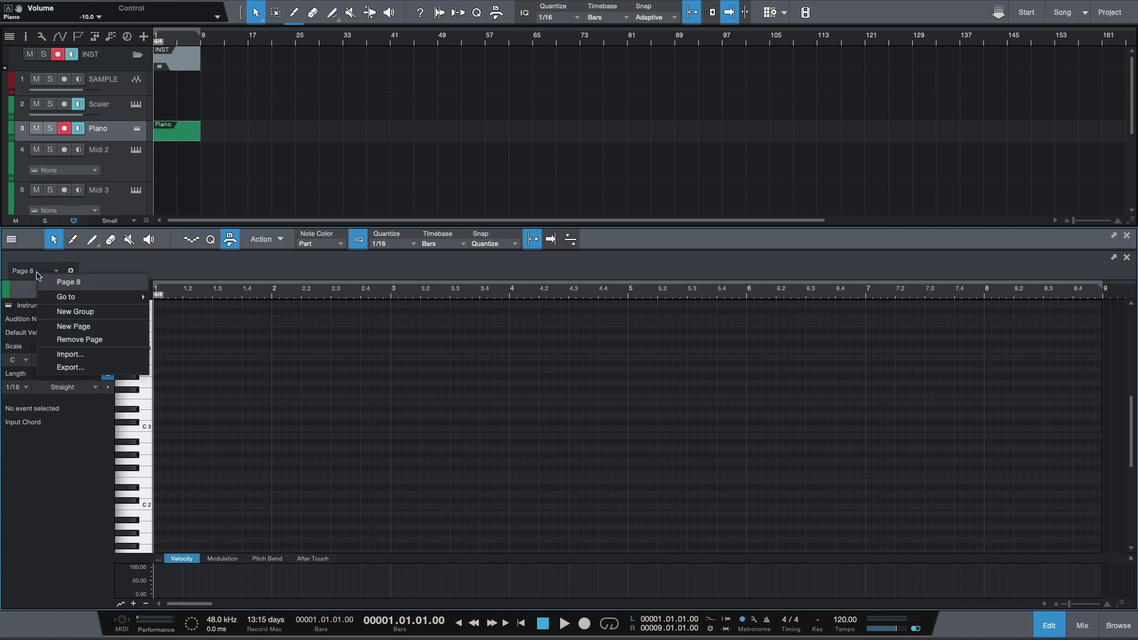
pyautogui.click(75, 312)
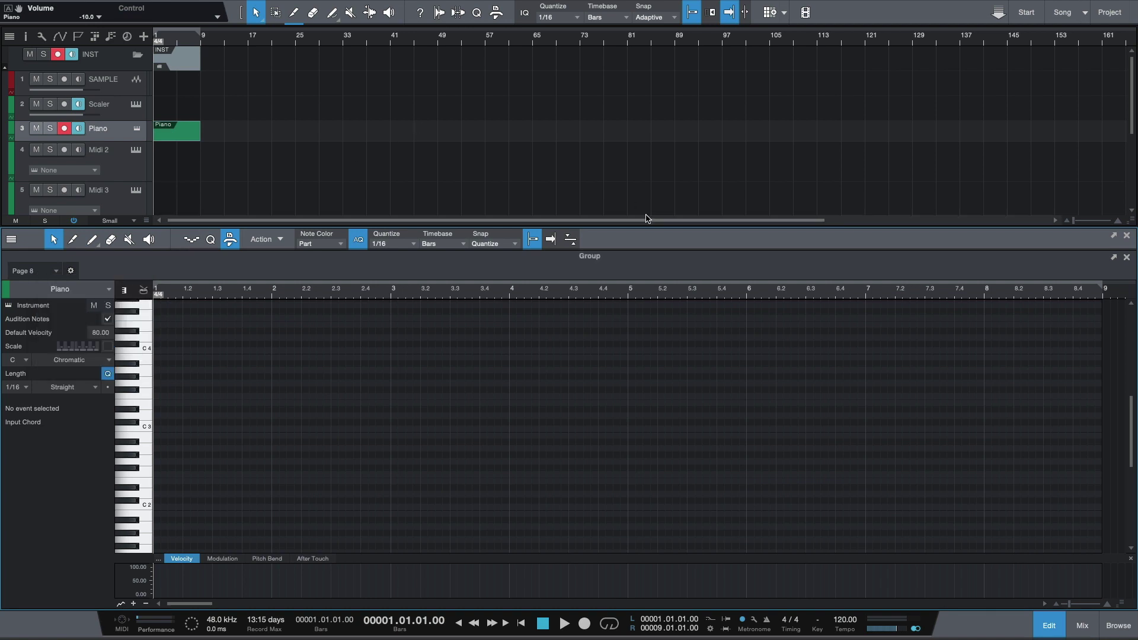
# Step: Add a button to the group and assign it the Mute macro
pyautogui.rightClick(591, 262)
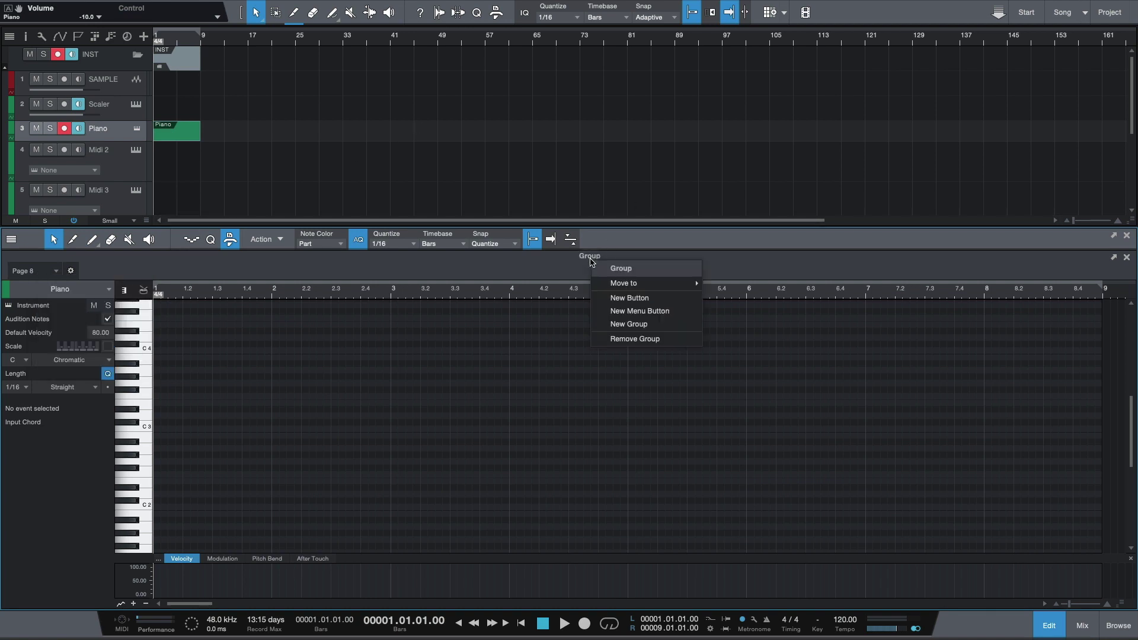
pyautogui.click(637, 298)
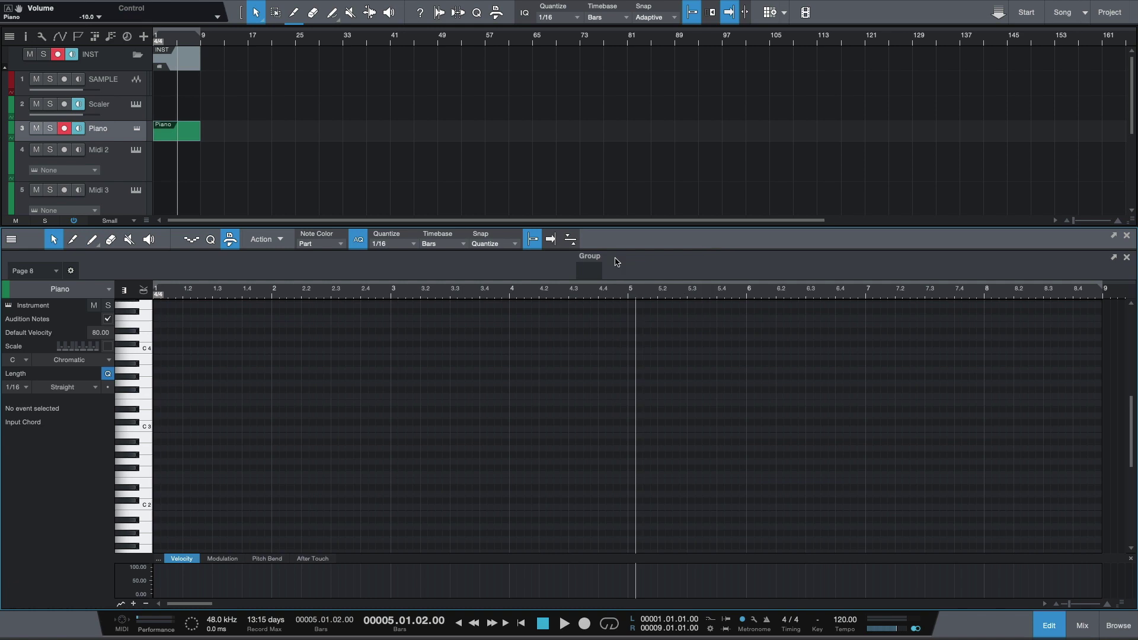
pyautogui.rightClick(595, 272)
pyautogui.moveTo(666, 295)
pyautogui.moveTo(756, 323)
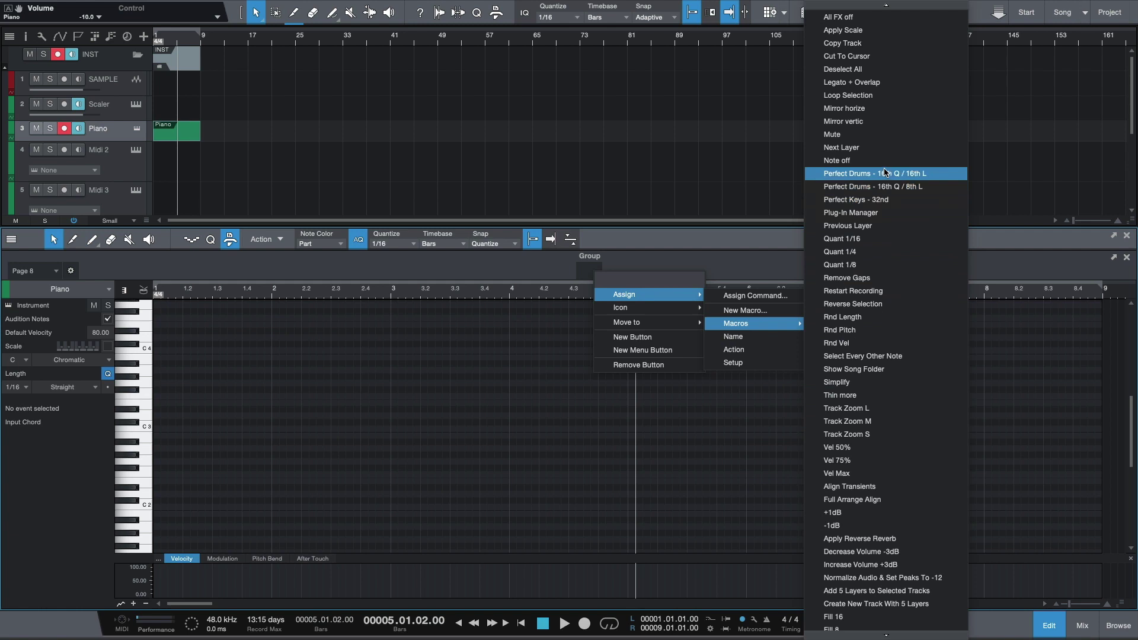
pyautogui.click(851, 135)
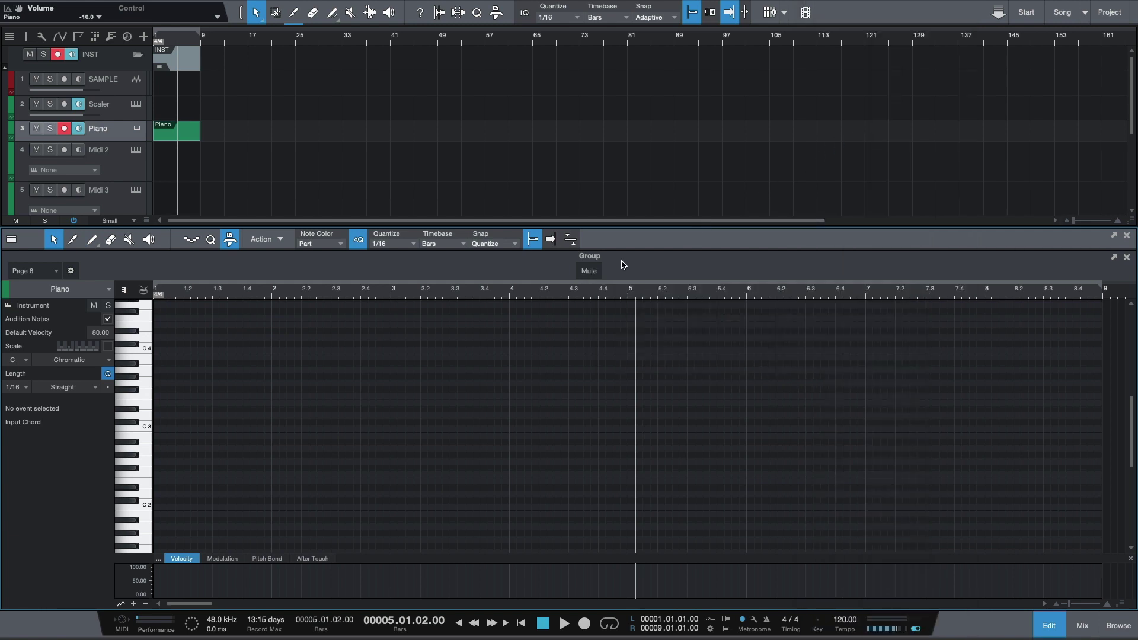
# Step: Rename the new macro group to 'Test'
pyautogui.rightClick(591, 259)
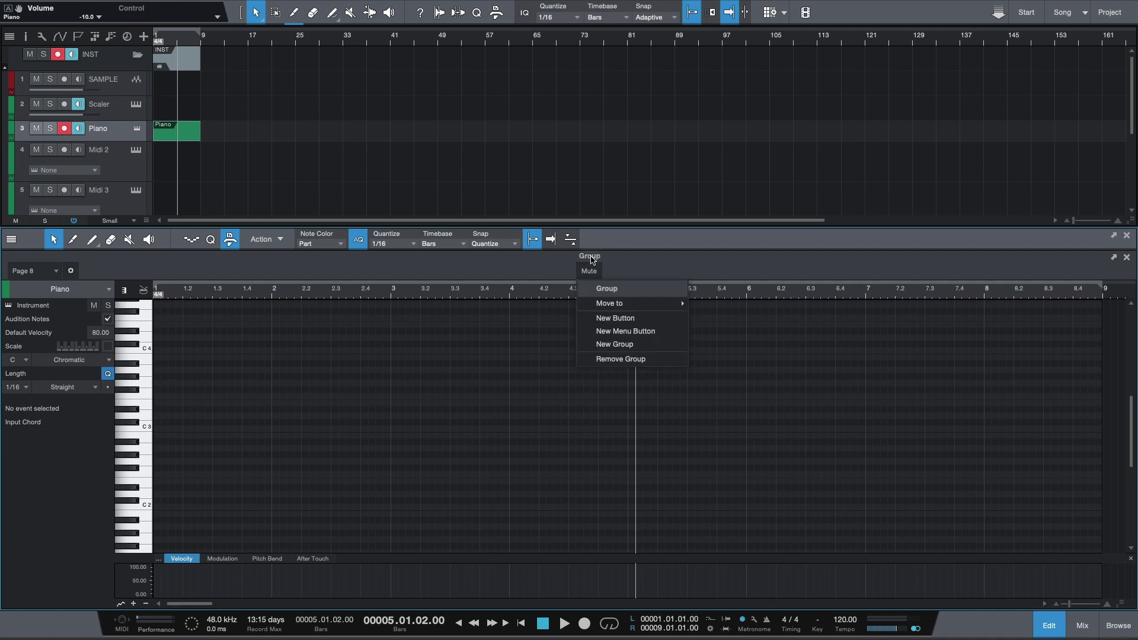
pyautogui.click(612, 289)
pyautogui.write('Test')
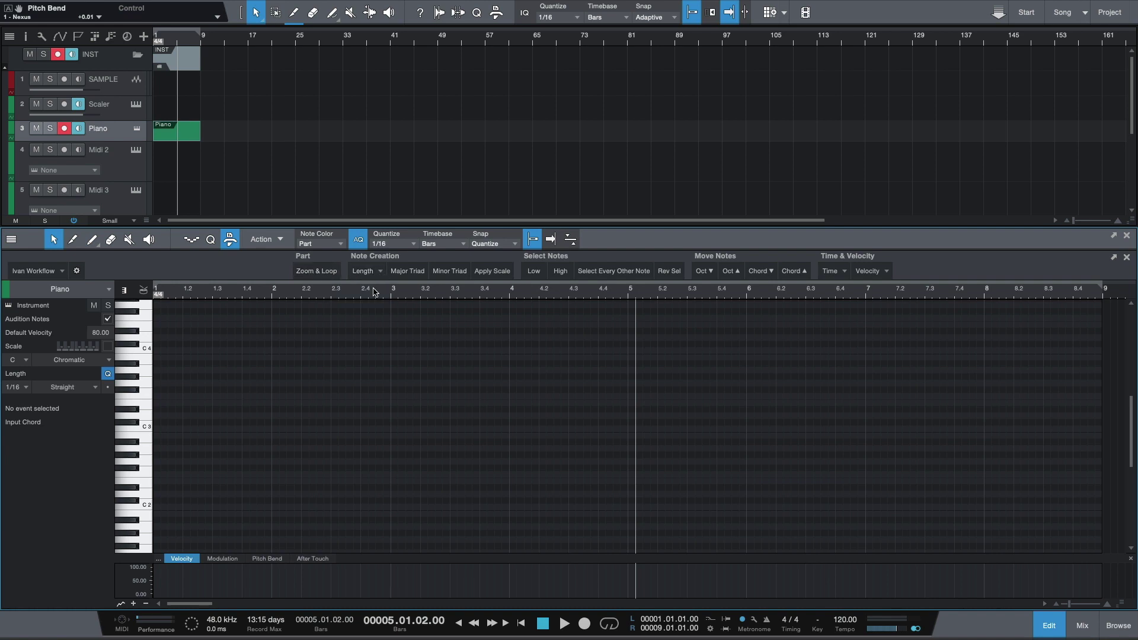
# Step: Zoom out to bars 1–15 and draw a whole-bar C3 note at the start of bar 1
pyautogui.press('w')
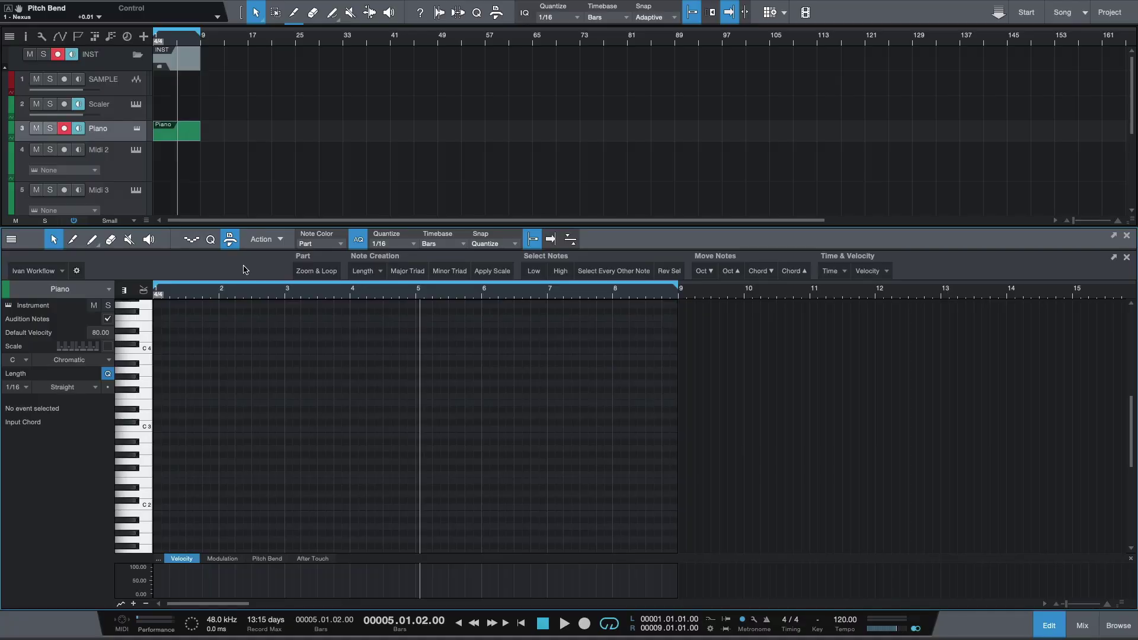
pyautogui.click(381, 276)
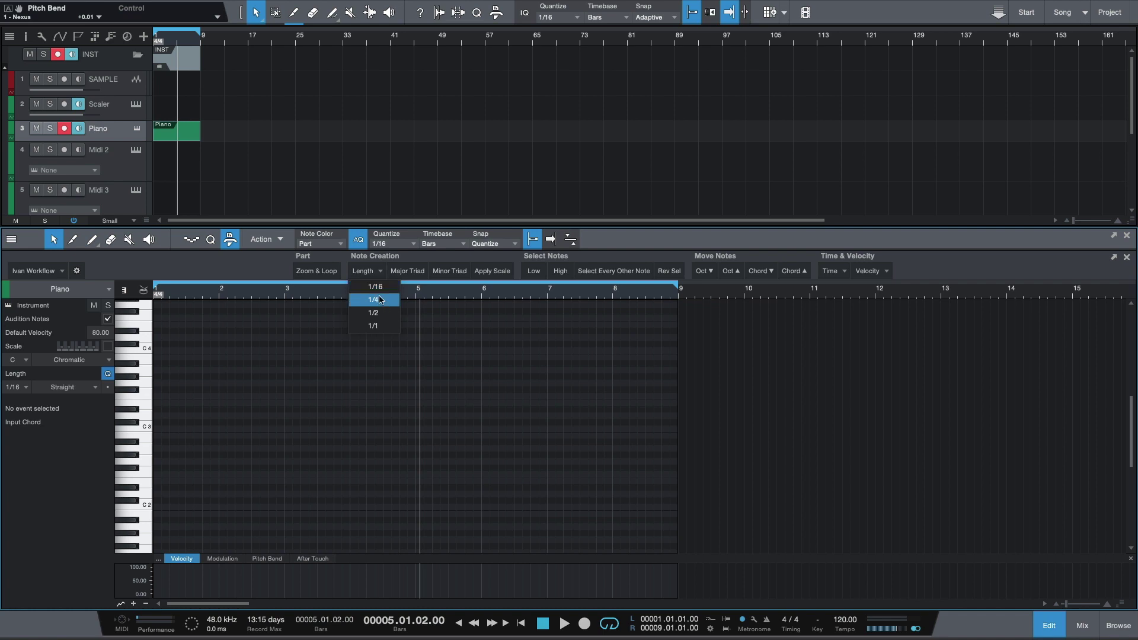
pyautogui.click(379, 328)
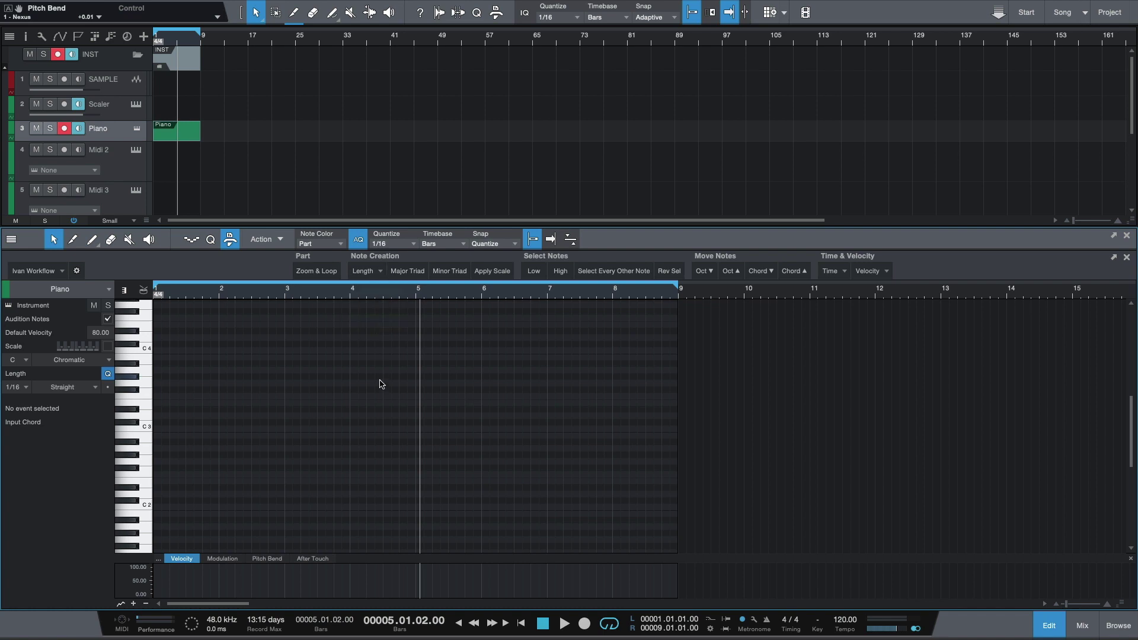
pyautogui.click(159, 426)
pyautogui.moveTo(158, 431); pyautogui.dragTo(154, 431)
# Step: Cycle the C3 note through 1/16, 1/4 and 1/2 lengths, ending at 1/1, then deselect
pyautogui.click(379, 273)
pyautogui.click(383, 289)
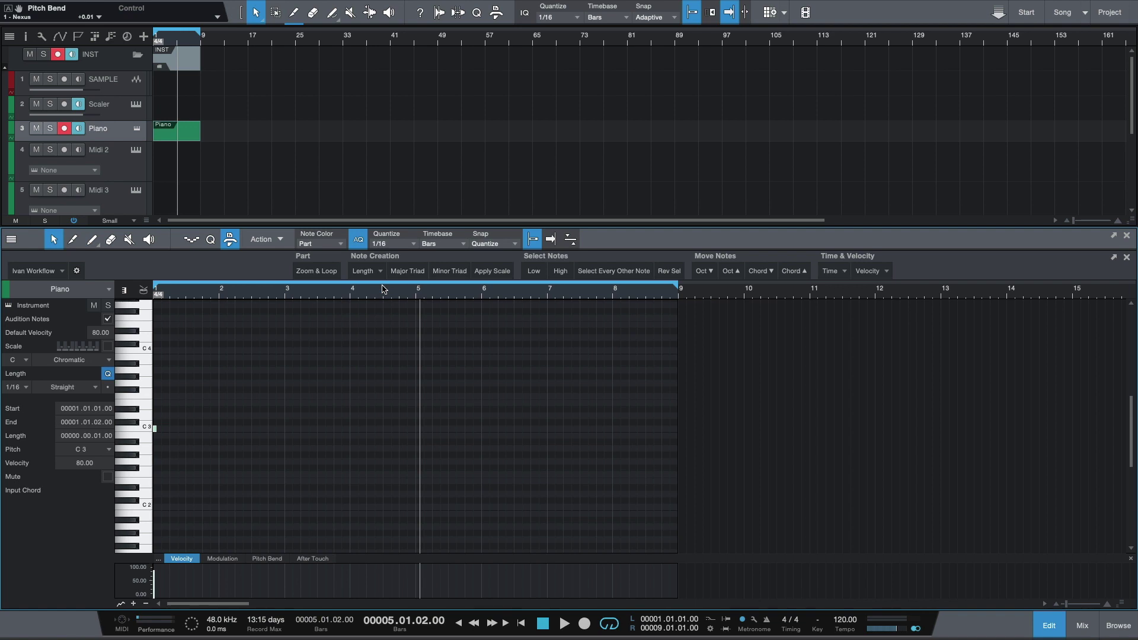
pyautogui.click(364, 271)
pyautogui.click(374, 300)
pyautogui.click(377, 271)
pyautogui.click(373, 312)
pyautogui.click(373, 272)
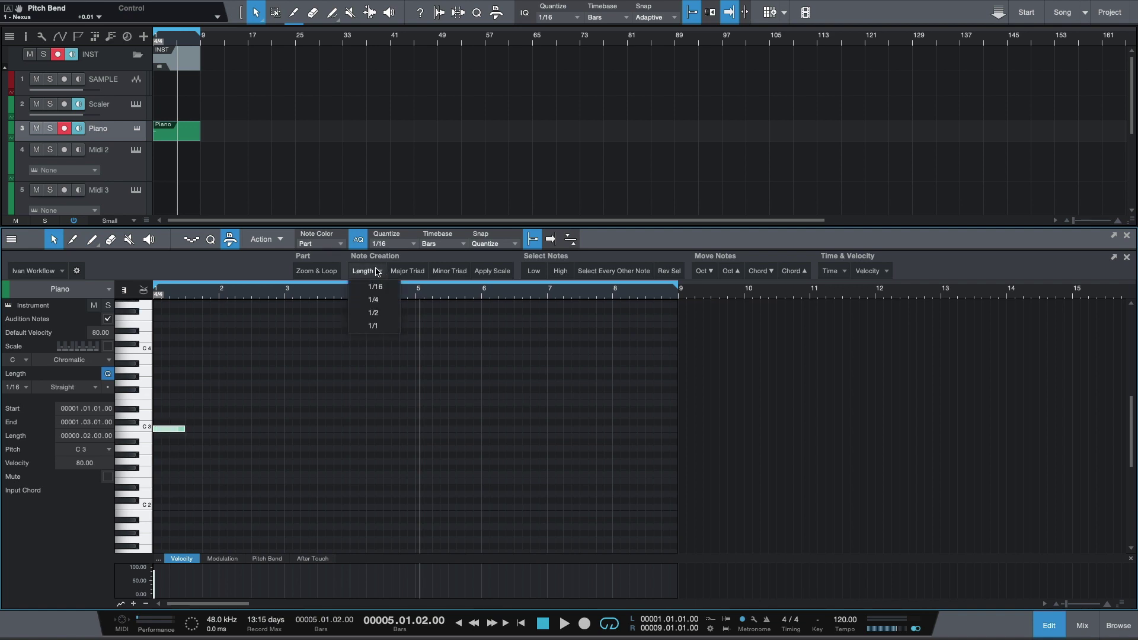
pyautogui.click(374, 325)
pyautogui.click(320, 358)
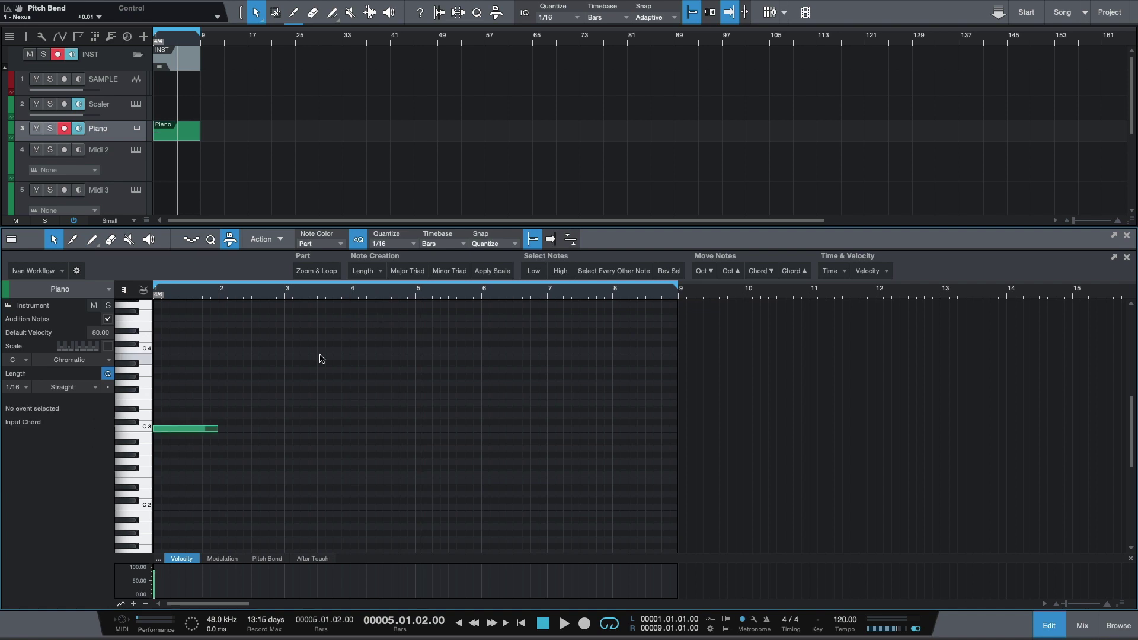
pyautogui.moveTo(227, 395); pyautogui.dragTo(187, 473)
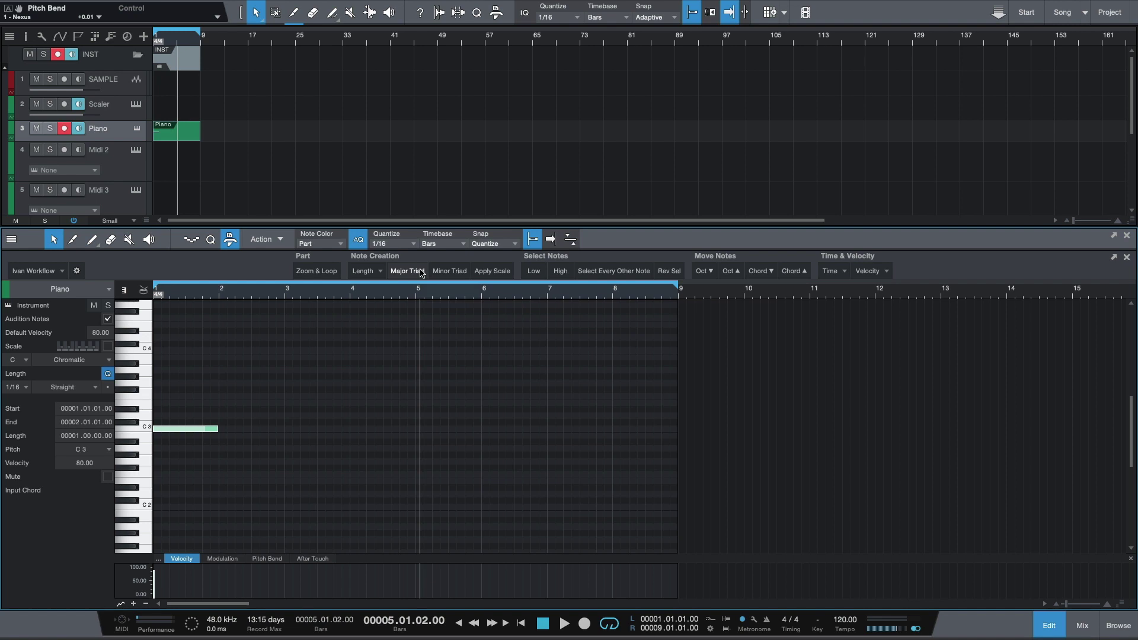
pyautogui.click(421, 273)
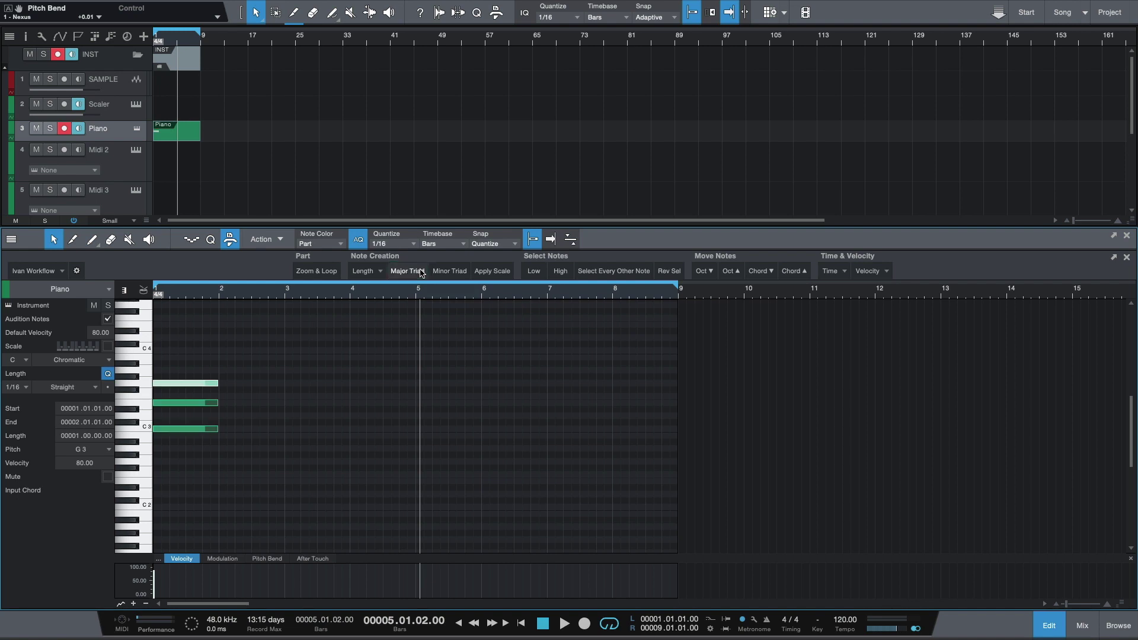
pyautogui.press('Home')
pyautogui.press('space')
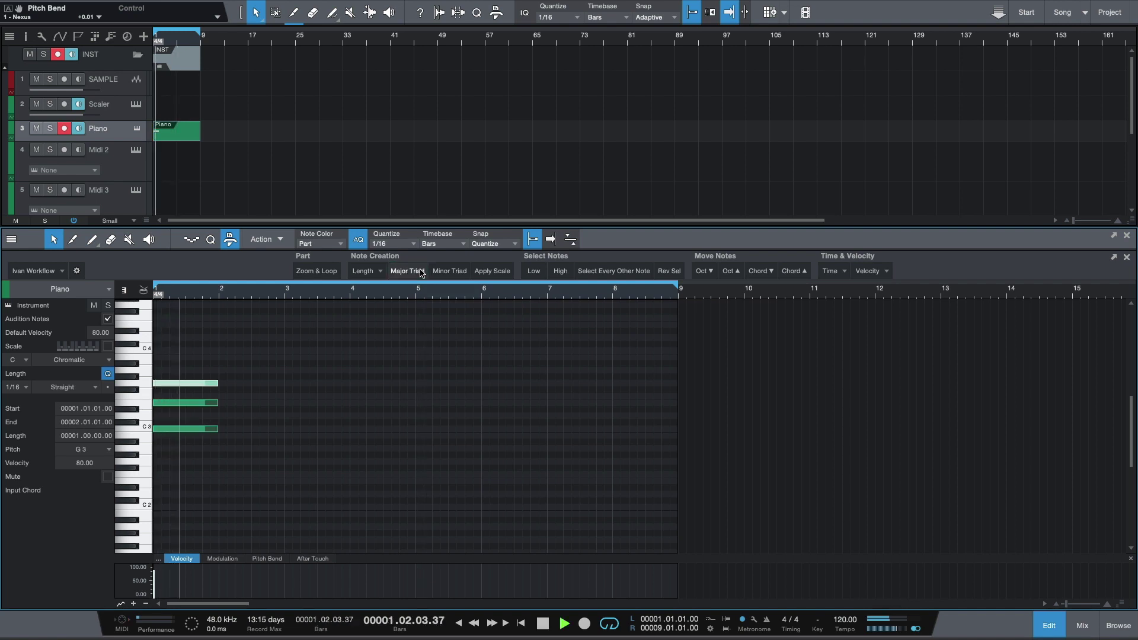
pyautogui.press('space')
pyautogui.hotkey('ctrl', 'z')
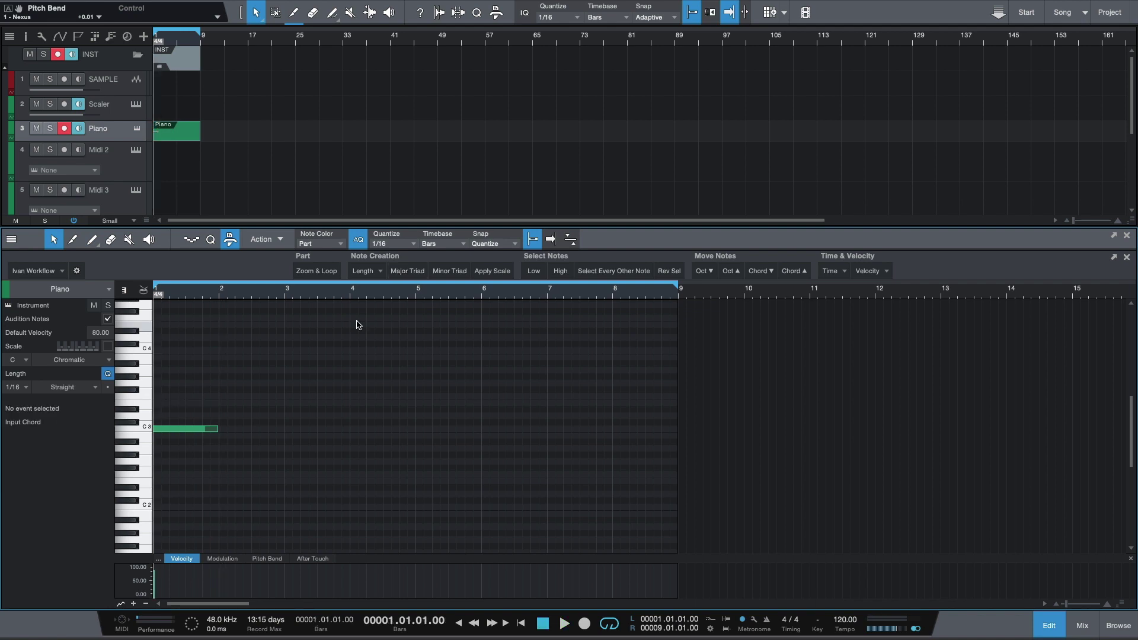
pyautogui.click(212, 428)
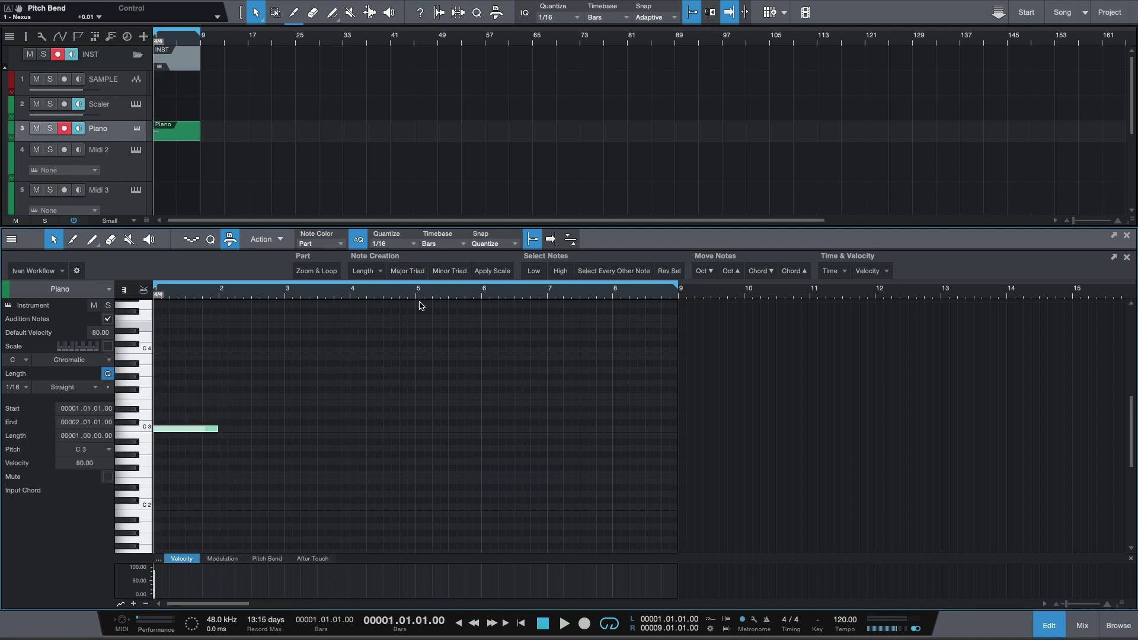
pyautogui.click(449, 271)
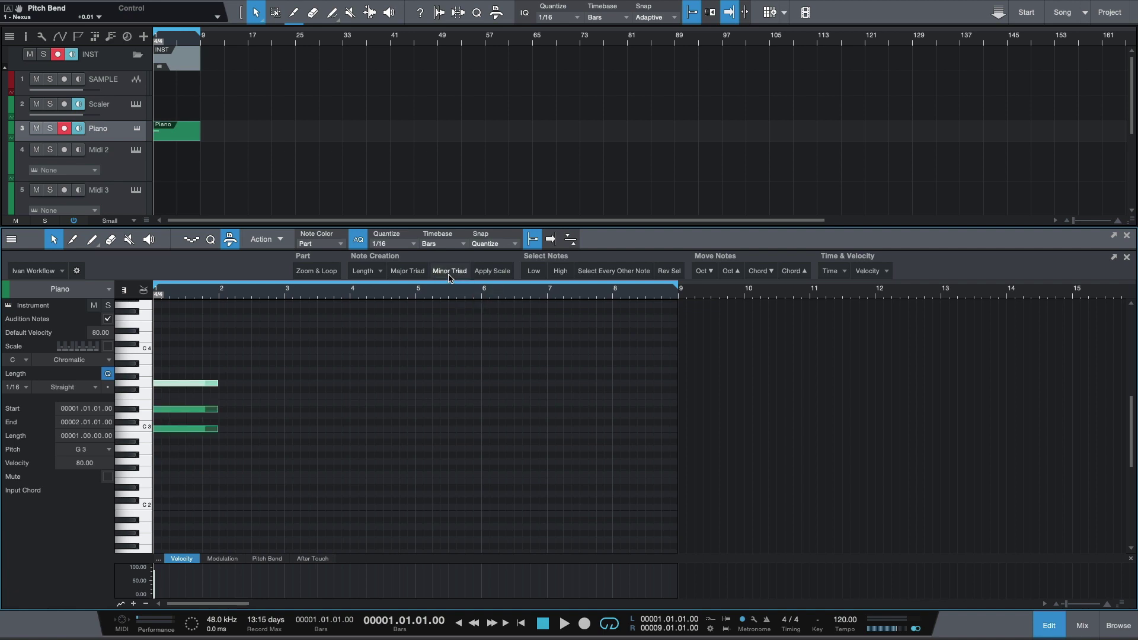
pyautogui.press('space')
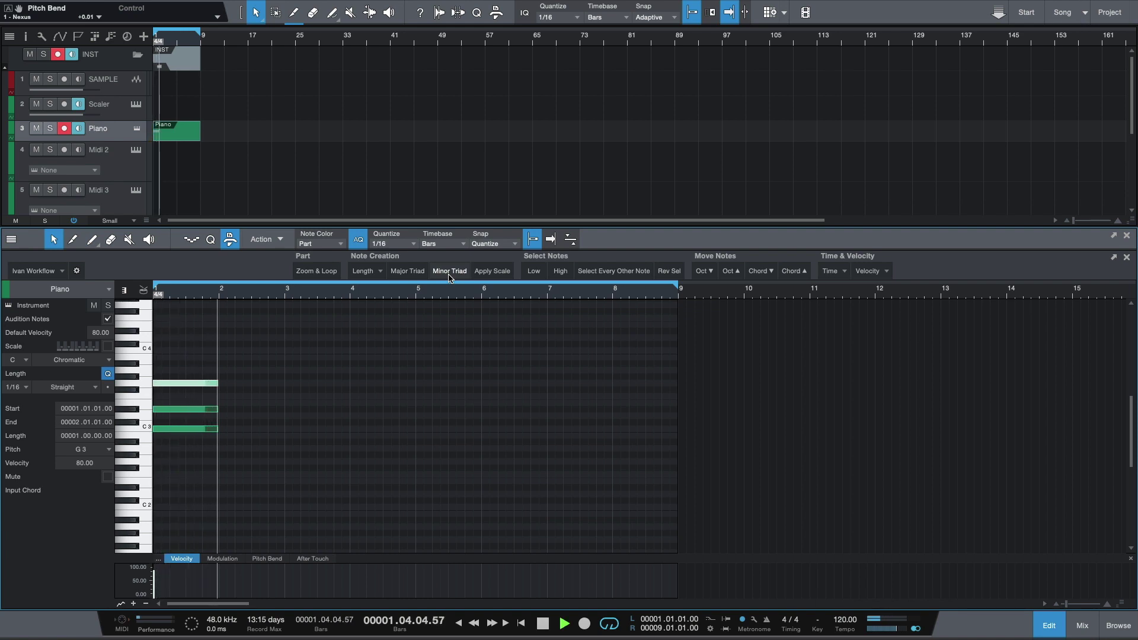
pyautogui.press('space')
pyautogui.hotkey('ctrl', 'z')
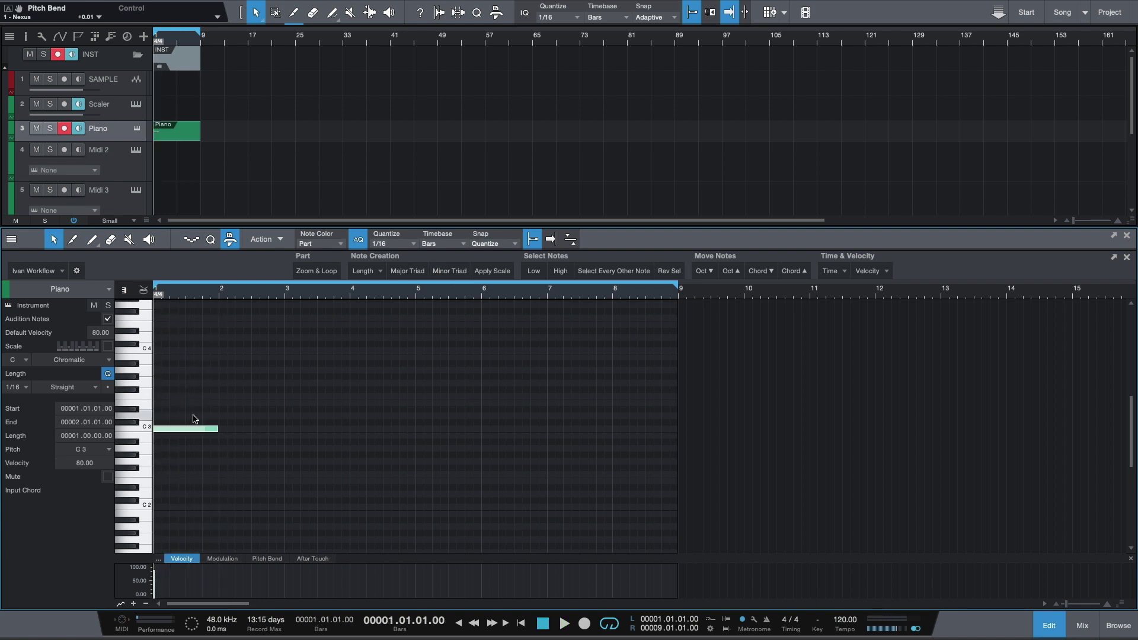
pyautogui.click(277, 420)
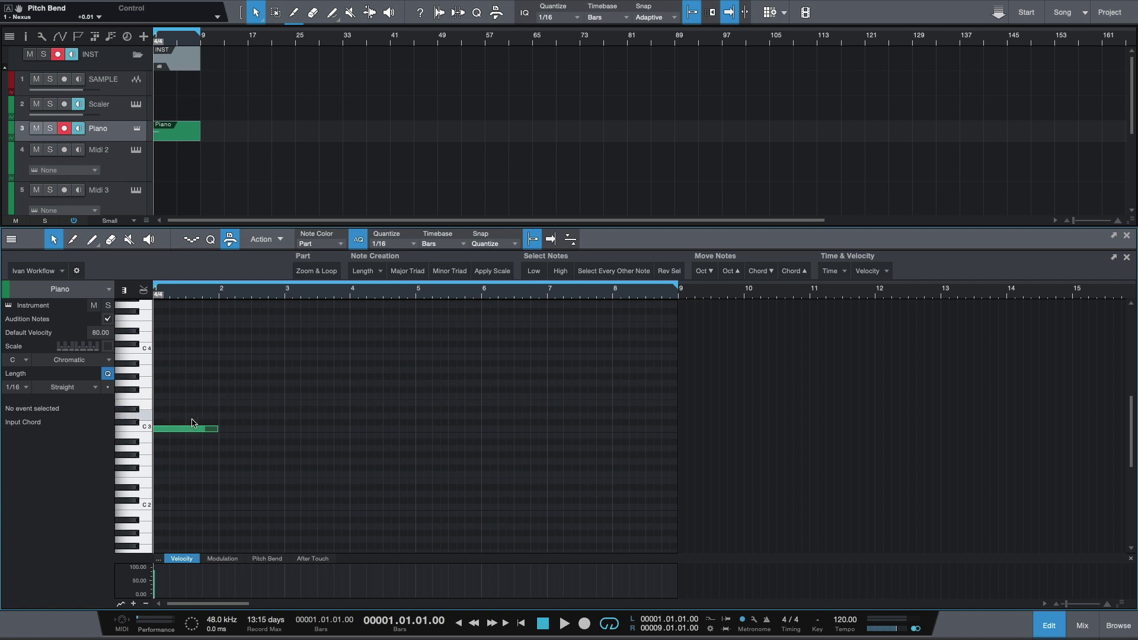
# Step: Copy C3 to bars 2 and 3 as E3 and F3, and make a C major triad in bar 1
pyautogui.moveTo(168, 431); pyautogui.dragTo(295, 399)
pyautogui.click(199, 402)
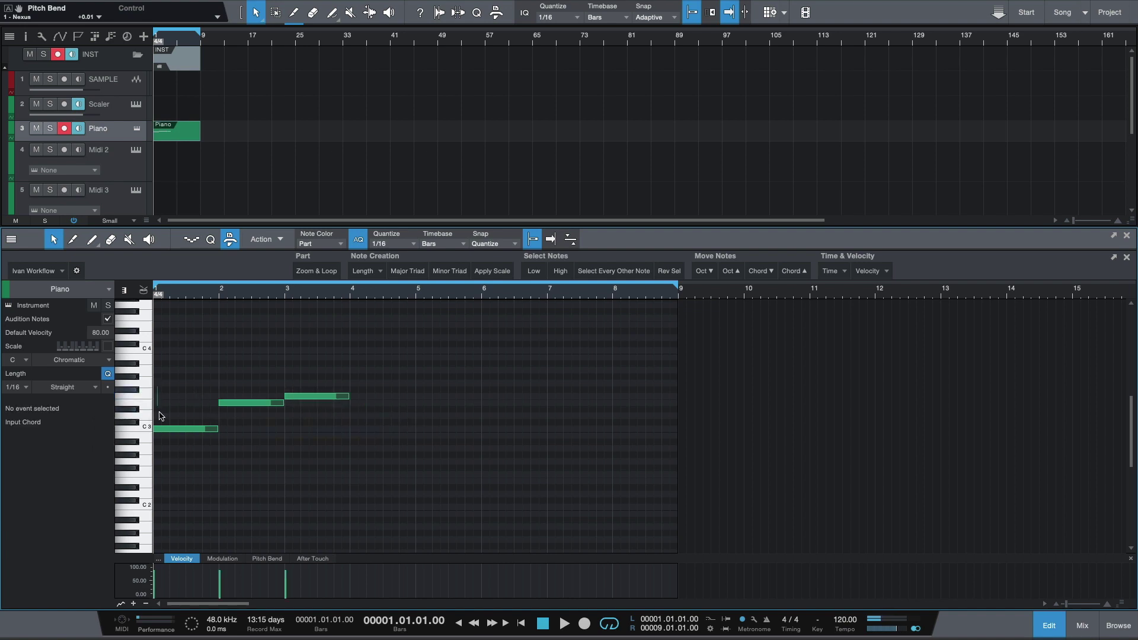
pyautogui.click(167, 428)
pyautogui.click(413, 274)
# Step: Build an E minor triad in bar 2 and an F major triad in bar 3, then play the progression
pyautogui.click(248, 373)
pyautogui.click(248, 403)
pyautogui.click(438, 273)
pyautogui.click(322, 409)
pyautogui.click(320, 395)
pyautogui.click(402, 273)
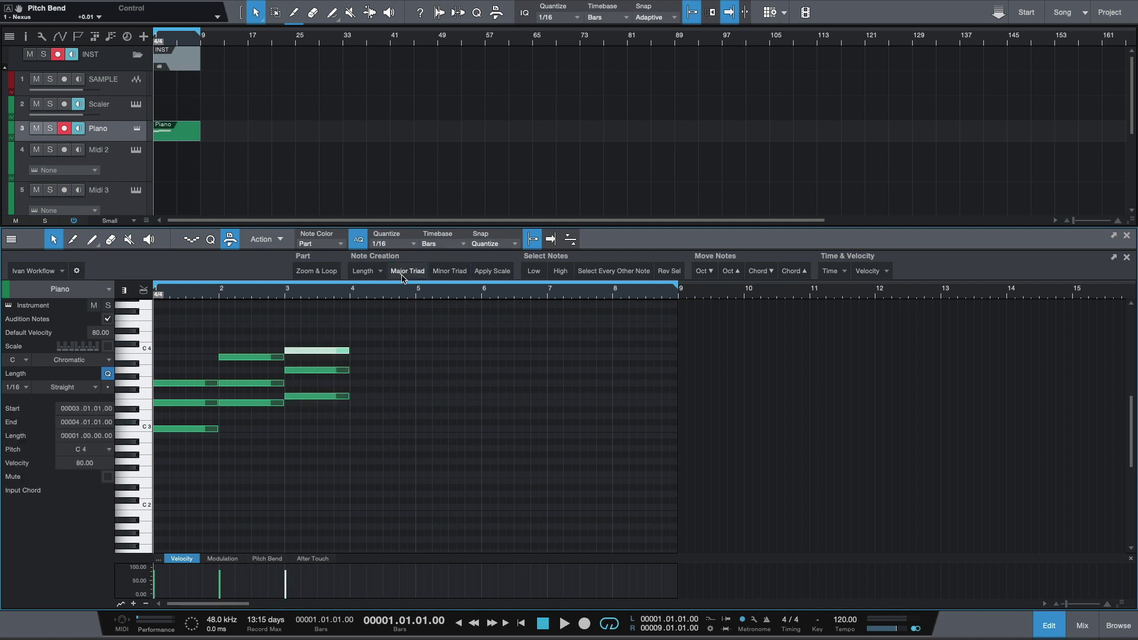
pyautogui.press('space')
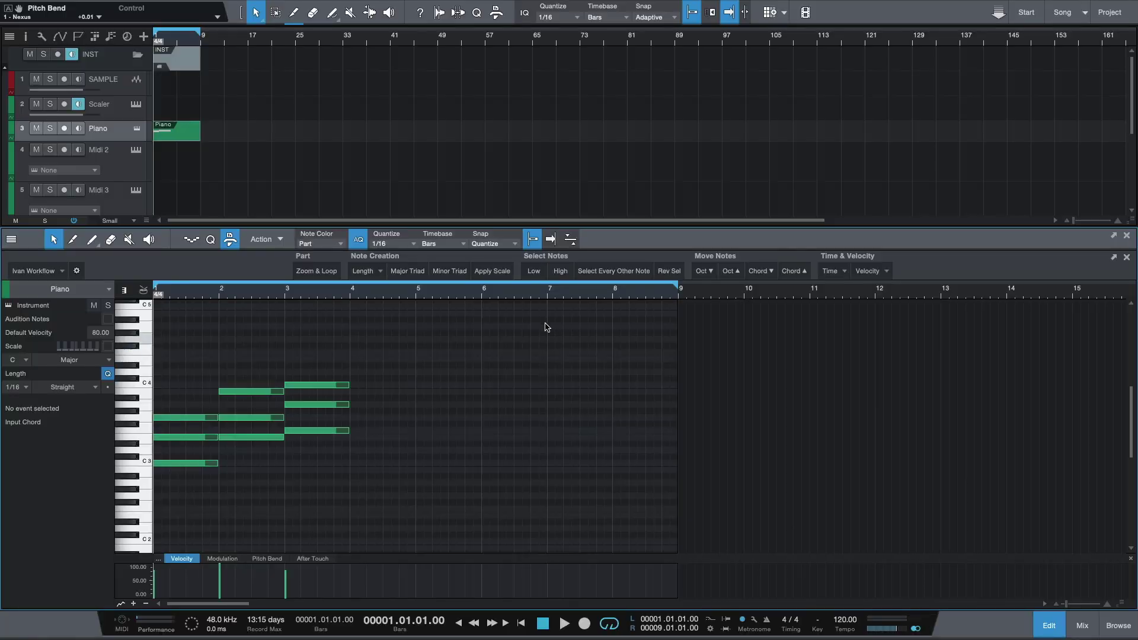
pyautogui.click(535, 271)
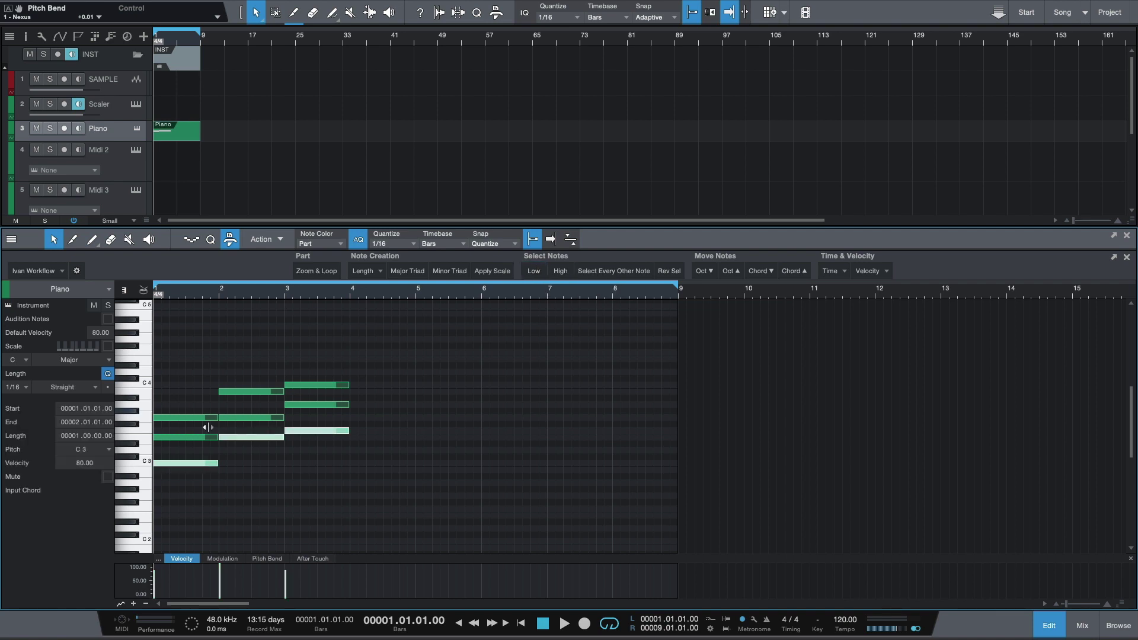
# Step: Select the top note of every chord with High and delete them
pyautogui.click(560, 319)
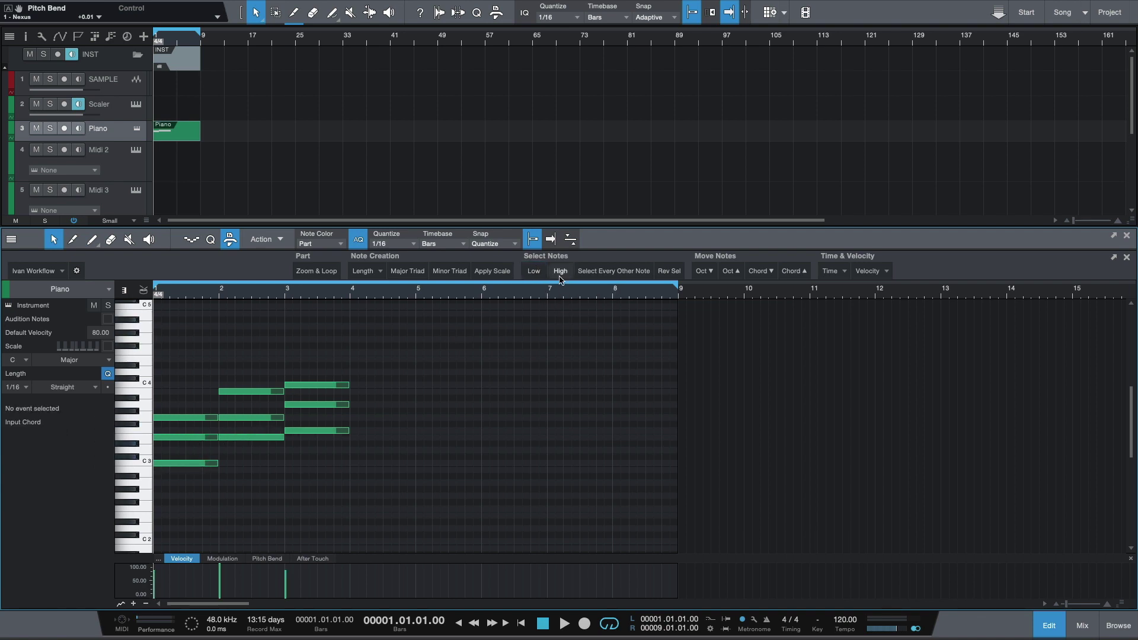
pyautogui.click(560, 271)
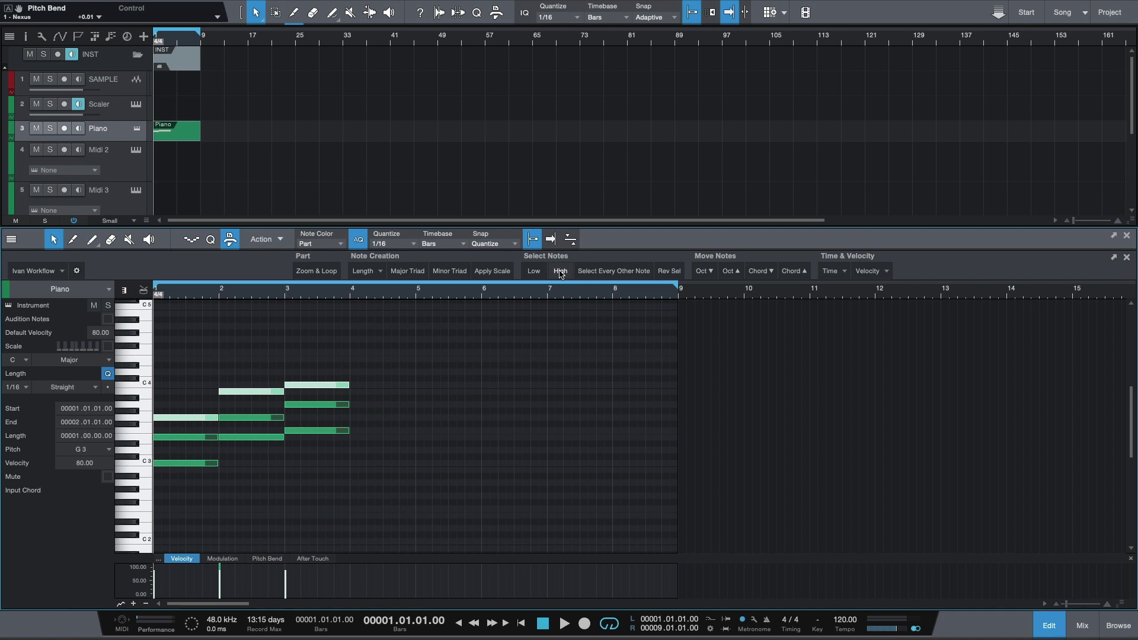
pyautogui.click(447, 349)
pyautogui.scroll(-2, 446, 349)
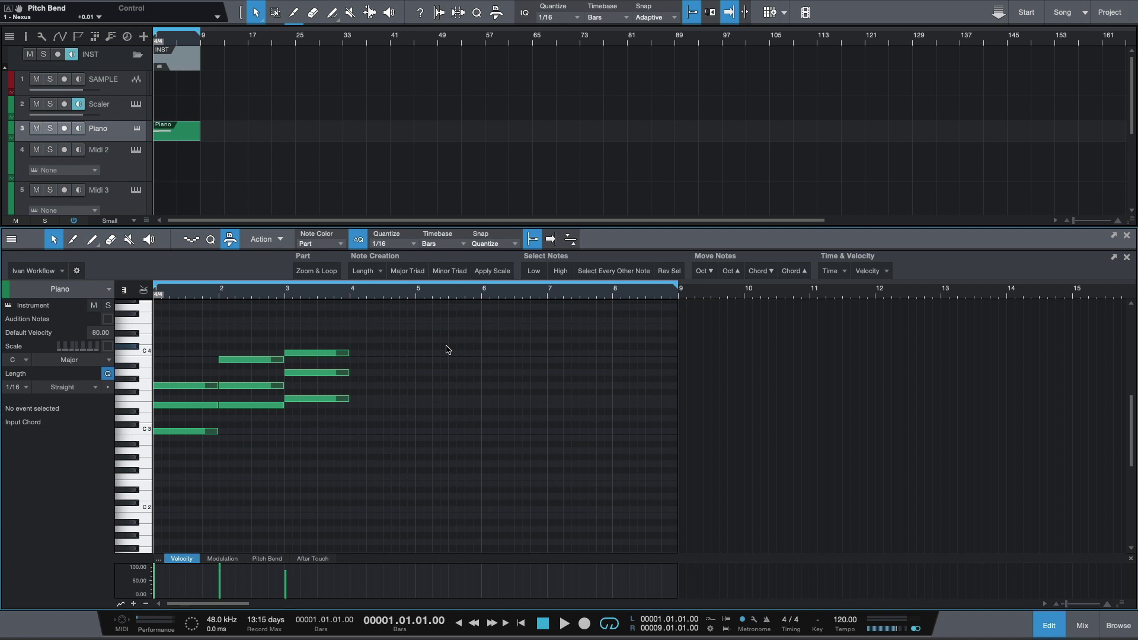
pyautogui.click(561, 271)
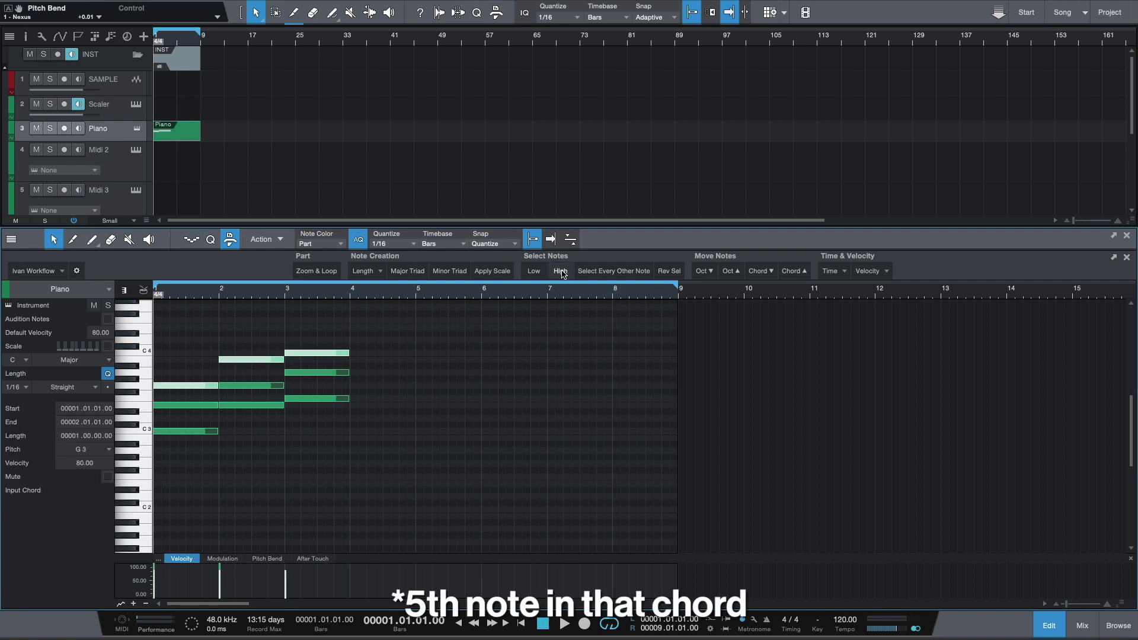
pyautogui.press('Delete')
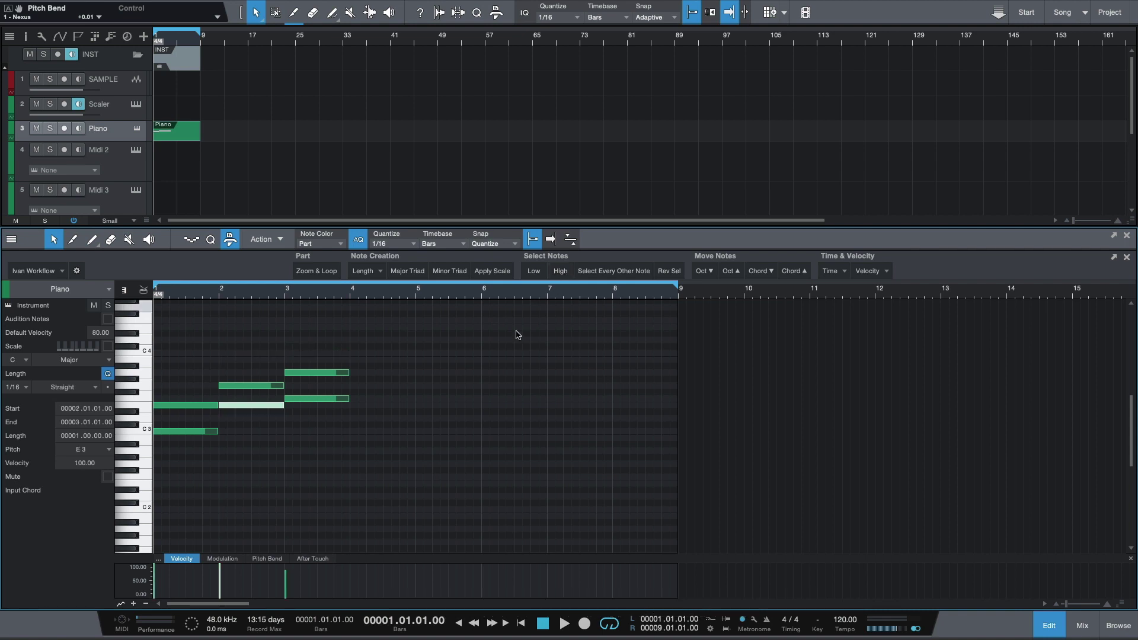
# Step: Drop each chord's lowest note an octave with Low and Oct ▼
pyautogui.click(483, 364)
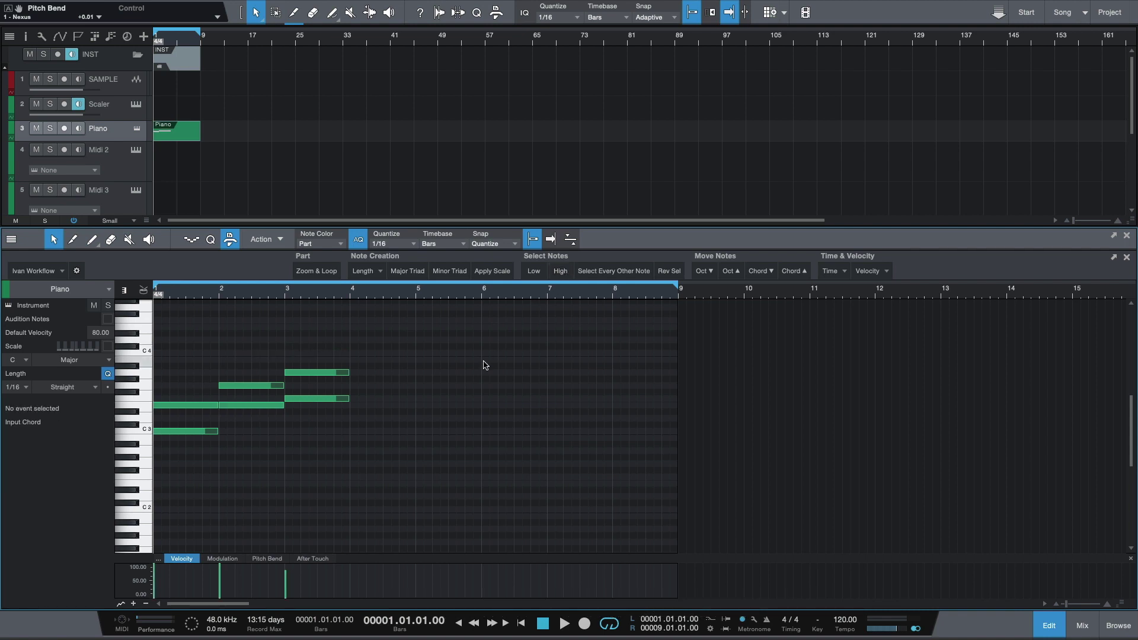
pyautogui.click(532, 270)
pyautogui.click(704, 272)
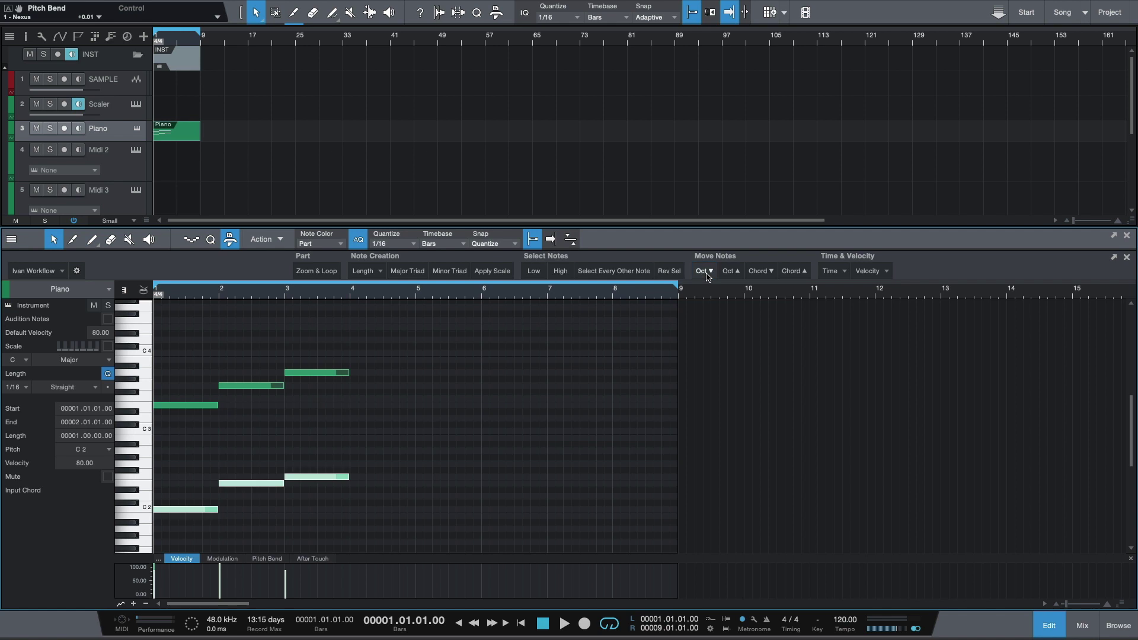
pyautogui.click(440, 440)
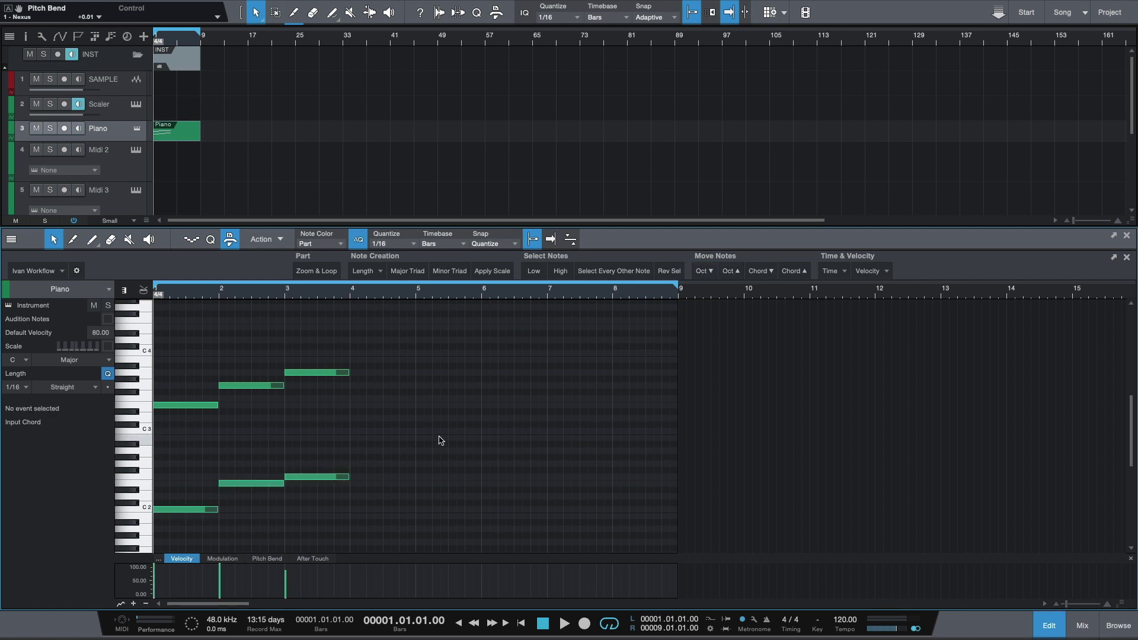
# Step: Undo and redo the edits to compare, then play the thinned chords from the start
pyautogui.hotkey('ctrl', 'z')
pyautogui.hotkey('ctrl', 'z')
pyautogui.press('space')
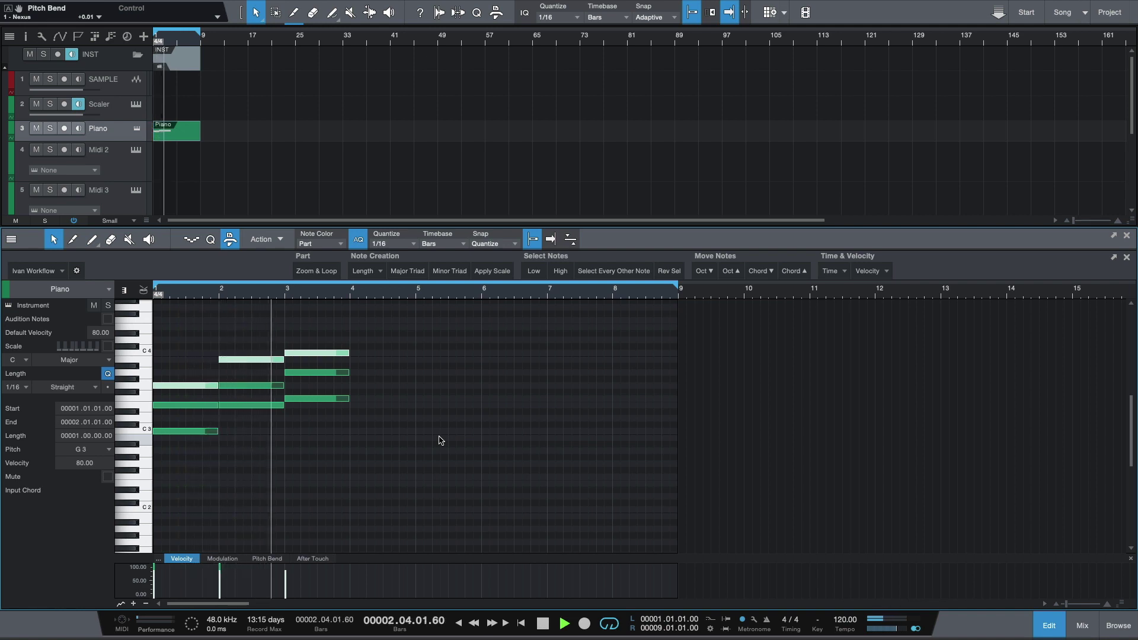
pyautogui.press('space')
pyautogui.hotkey('ctrl', 'z')
pyautogui.hotkey('ctrl', 'z')
pyautogui.press('Home')
pyautogui.press('space')
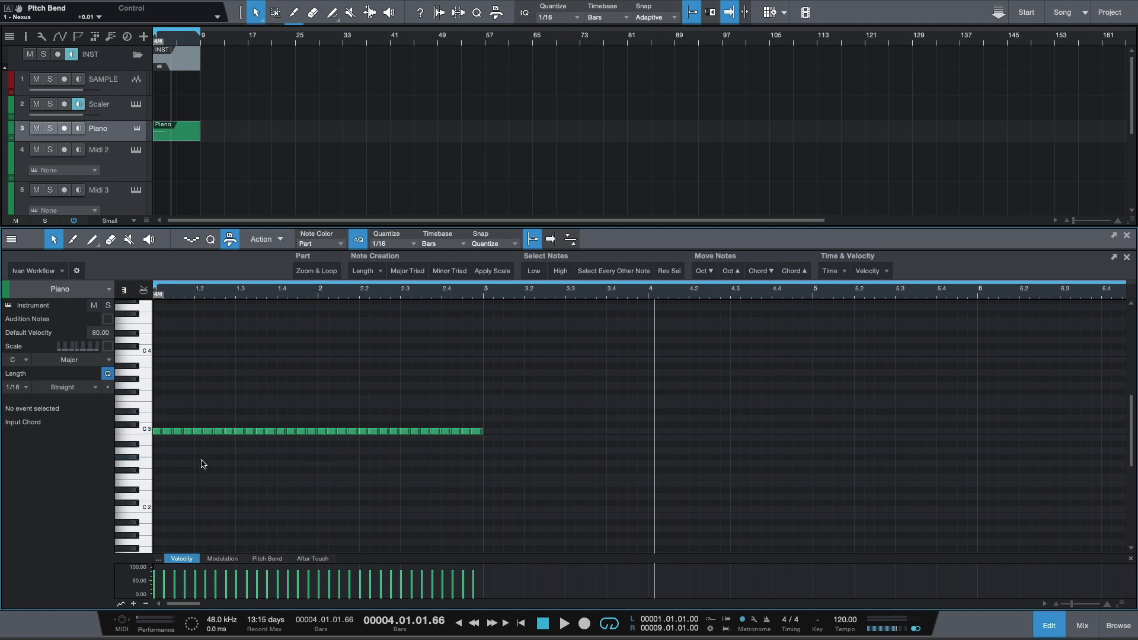
# Step: Try Select Every Other Note and Rev Sel on the C3 run, then undo back to the triads
pyautogui.click(611, 277)
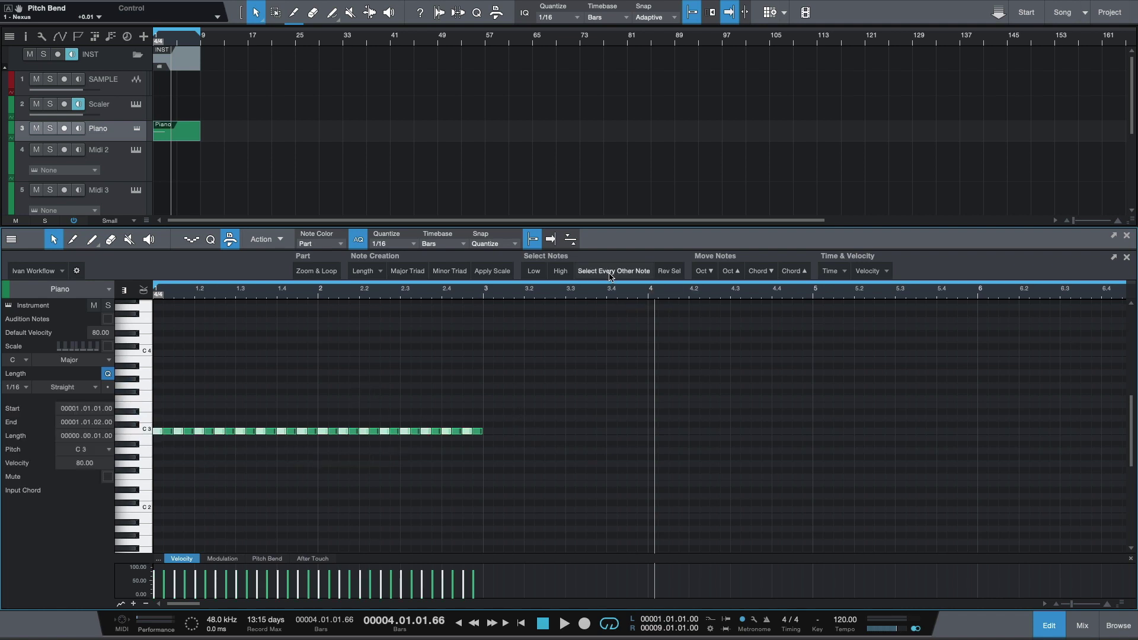
pyautogui.click(675, 276)
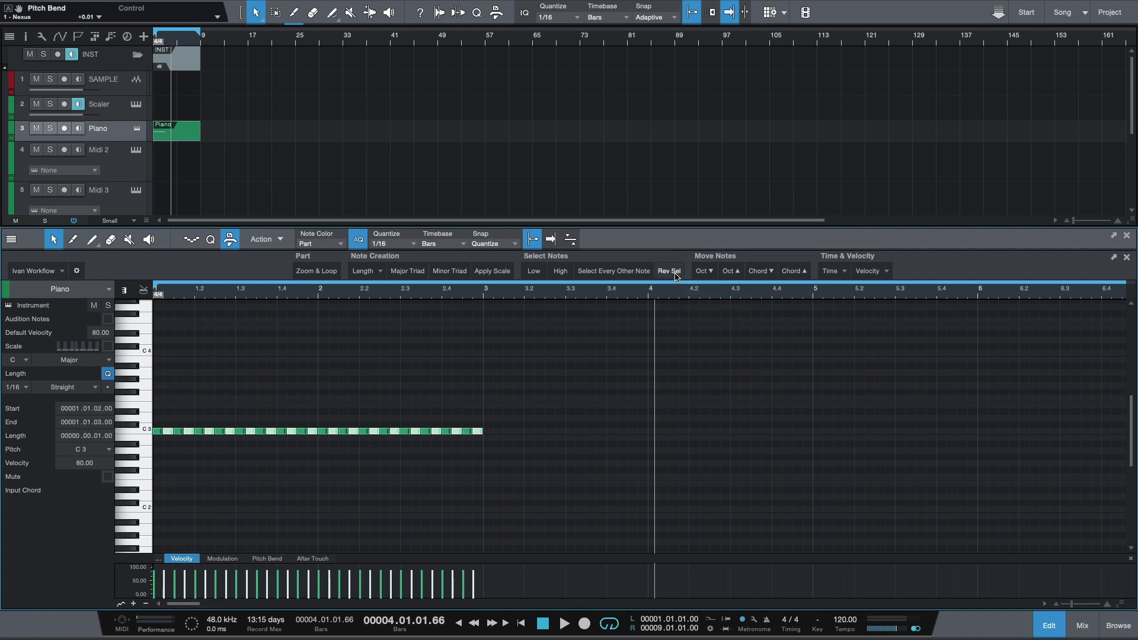
pyautogui.hotkey('ctrl', 'z')
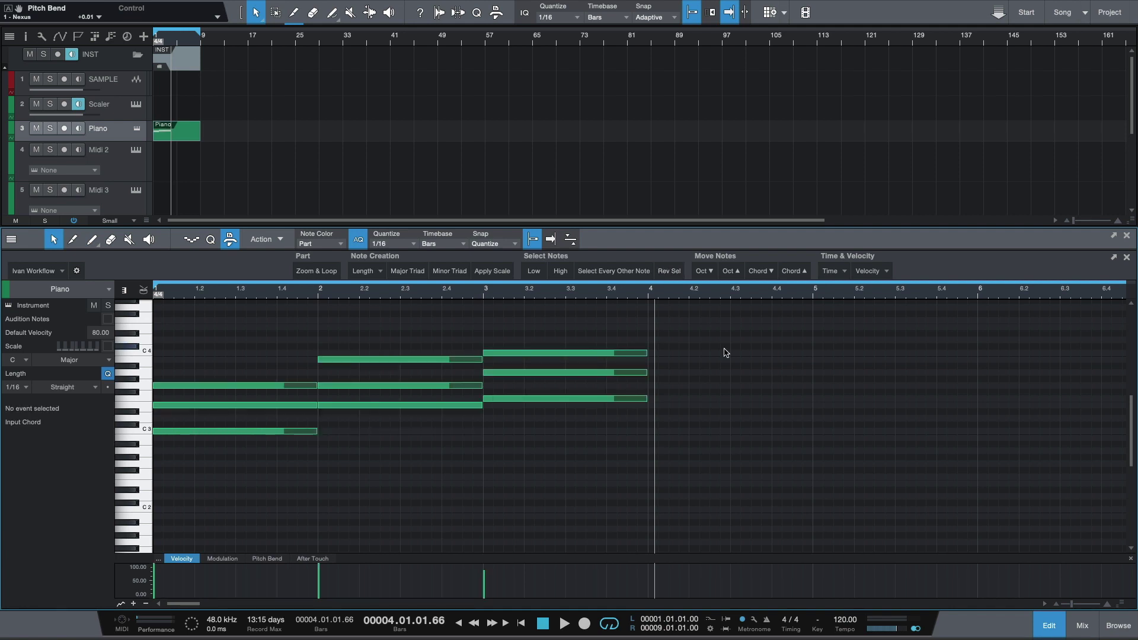
# Step: Enlarge the piano-roll editor and shift the bar-1 chord down an octave and back up
pyautogui.scroll(2, 725, 352)
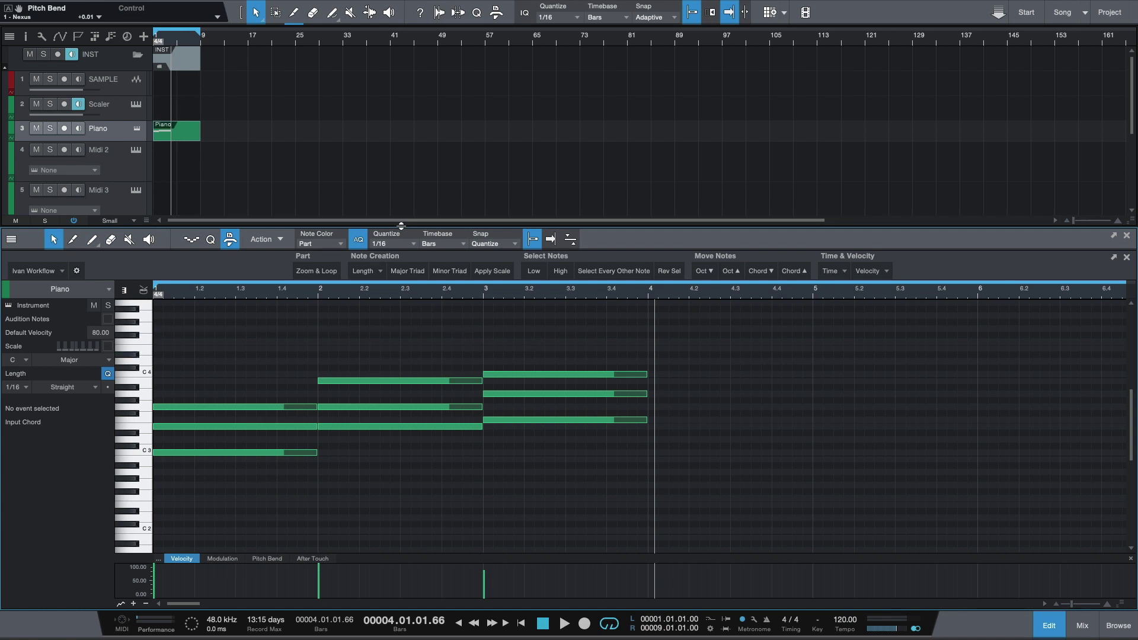
pyautogui.moveTo(401, 226); pyautogui.dragTo(401, 110)
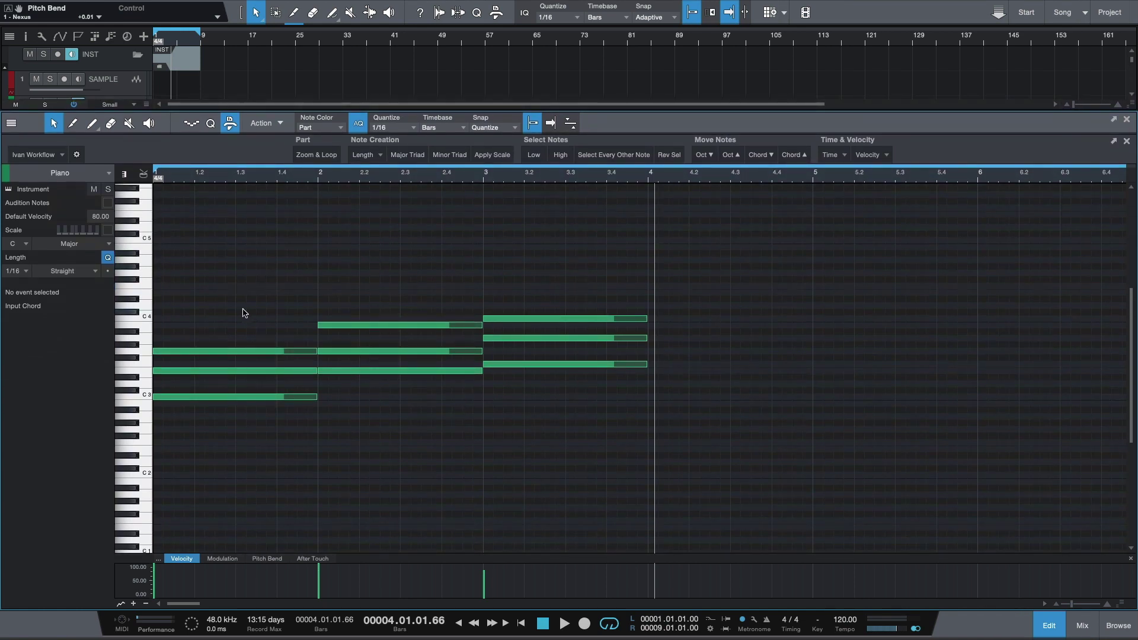
pyautogui.moveTo(242, 310); pyautogui.dragTo(229, 543)
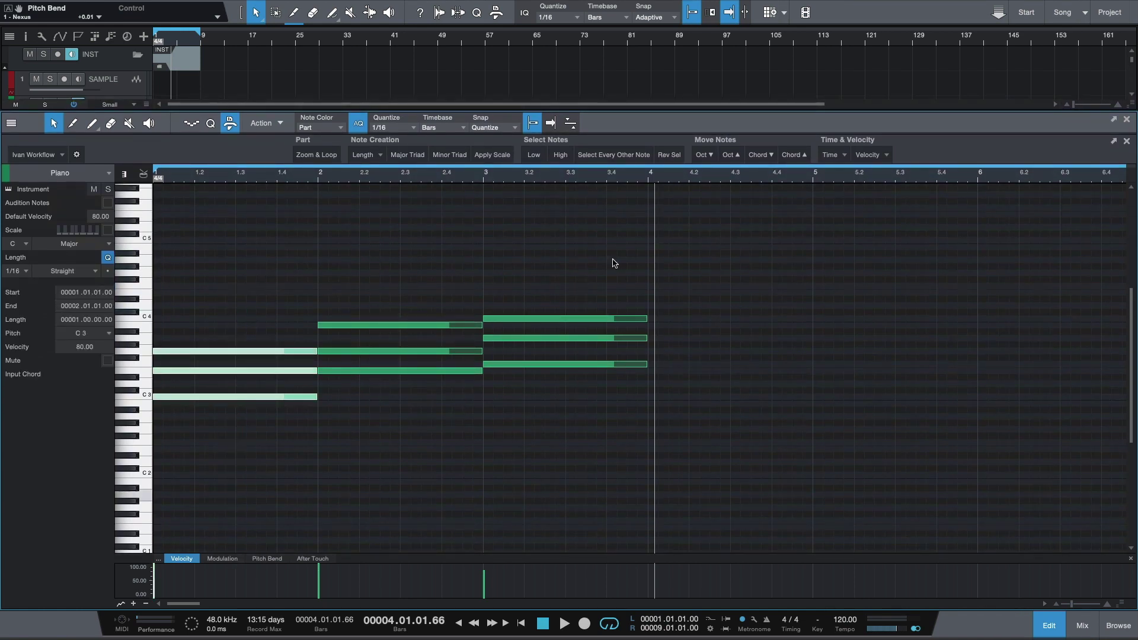
pyautogui.click(705, 155)
pyautogui.click(730, 155)
pyautogui.click(165, 300)
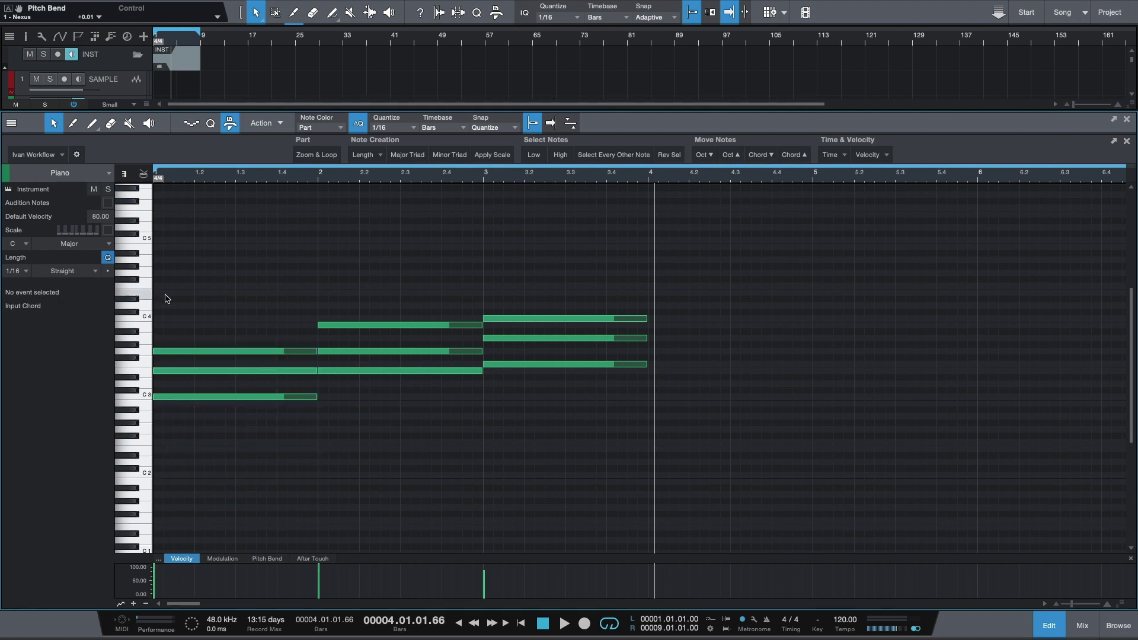
# Step: Test octave drops on the bar-1 G3 note, then return it to G3
pyautogui.click(216, 351)
pyautogui.click(710, 156)
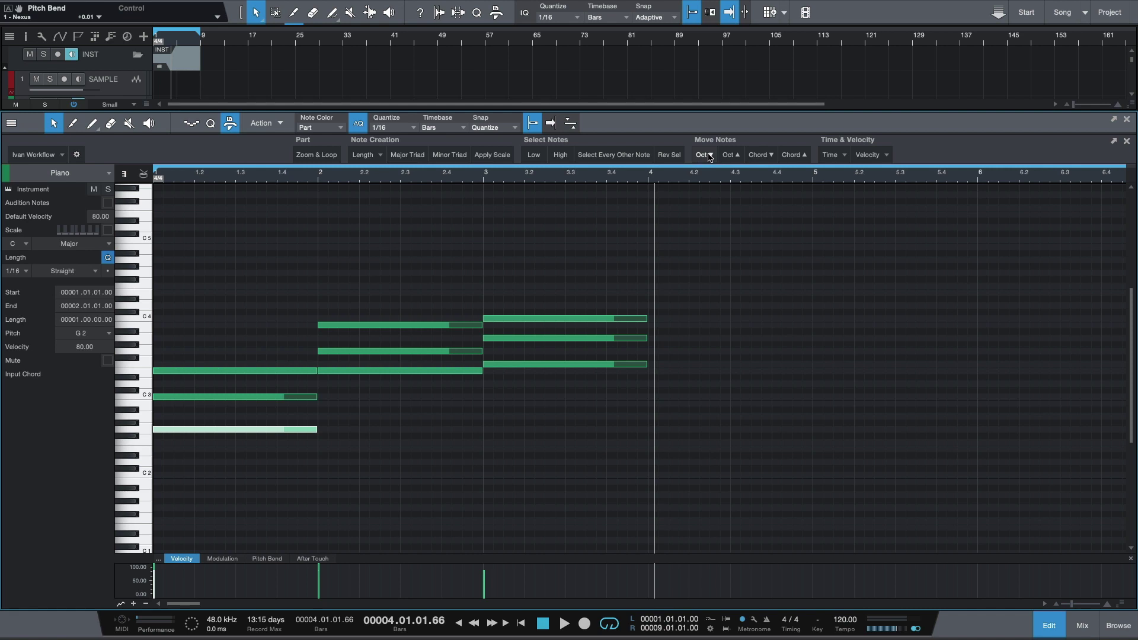
pyautogui.click(709, 155)
pyautogui.hotkey('ctrl', 'z')
pyautogui.hotkey('ctrl', 'z')
pyautogui.click(749, 313)
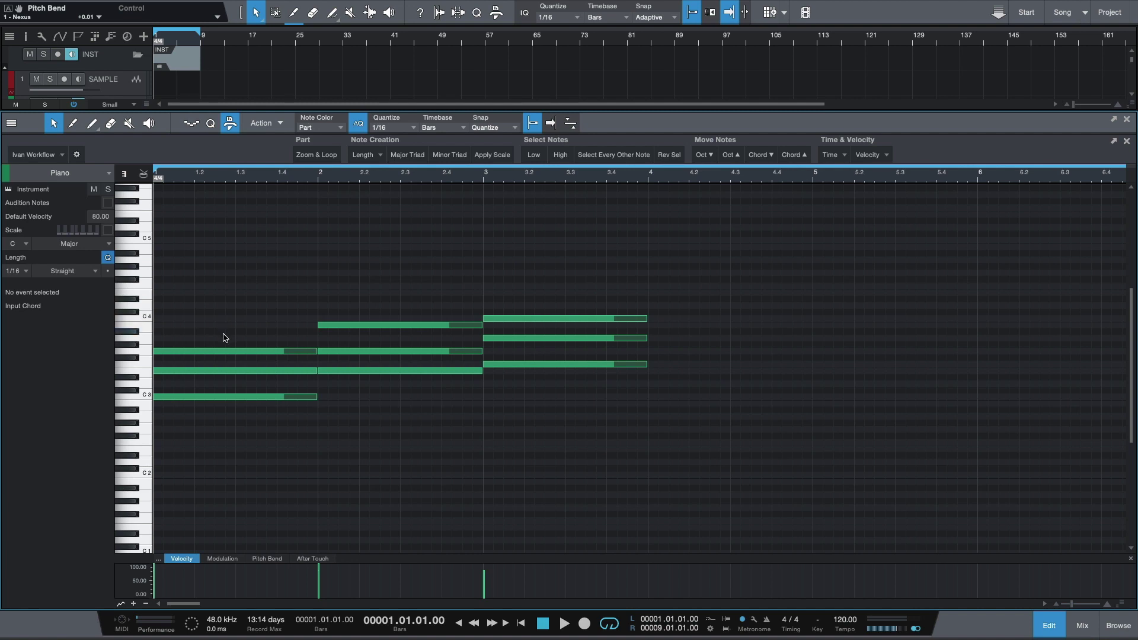
pyautogui.moveTo(209, 306); pyautogui.dragTo(207, 374)
pyautogui.click(209, 316)
pyautogui.moveTo(228, 378); pyautogui.dragTo(231, 439)
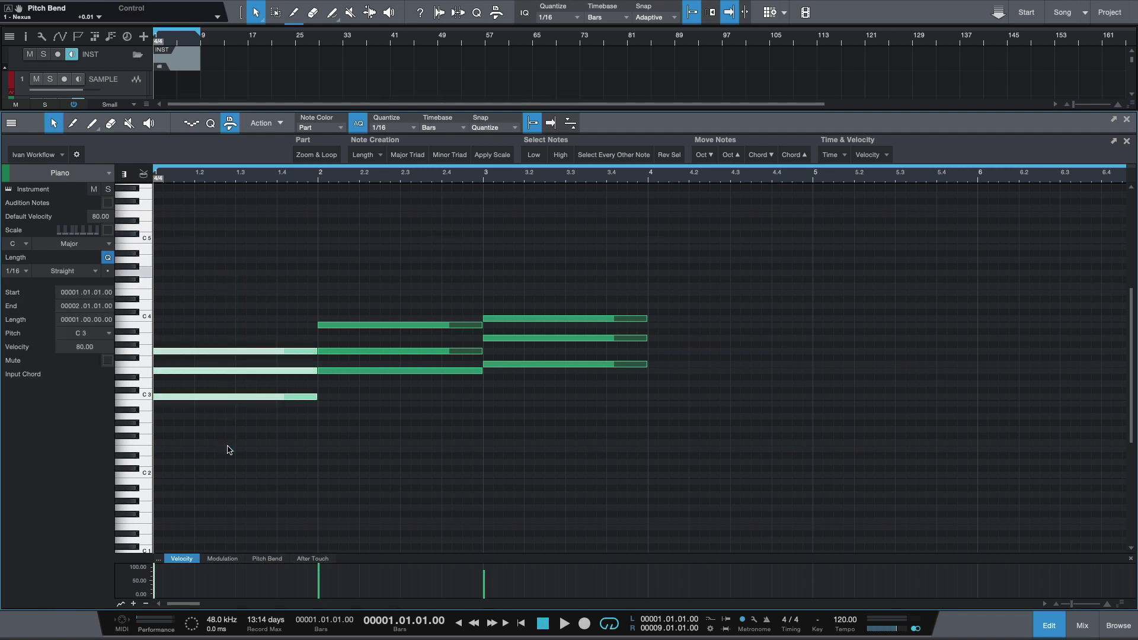
pyautogui.click(761, 159)
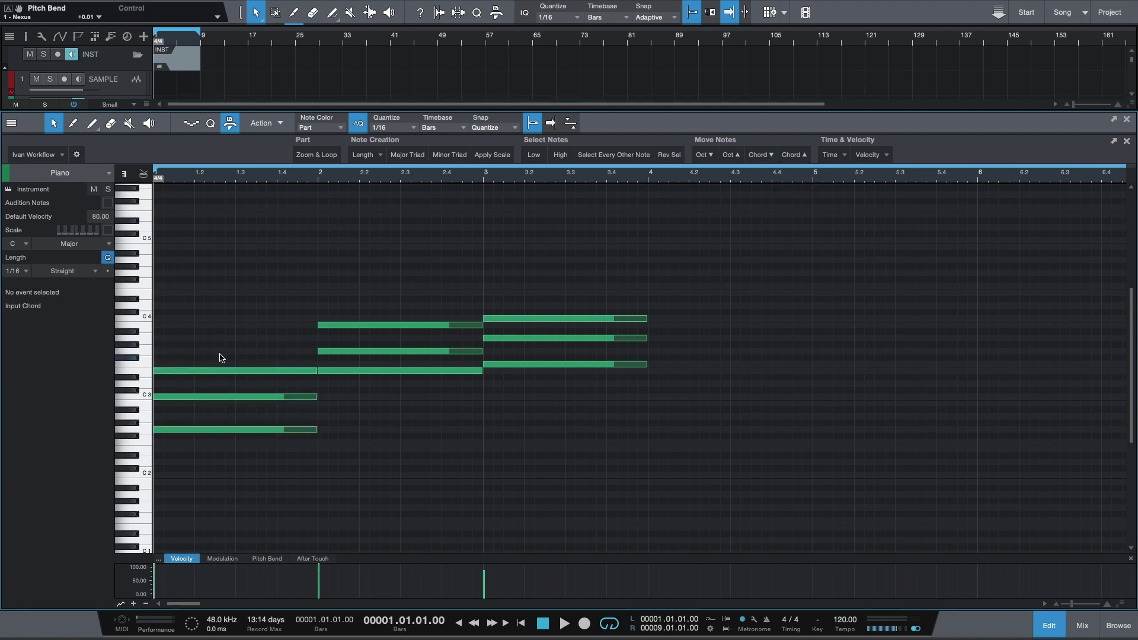
pyautogui.hotkey('ctrl', 'z')
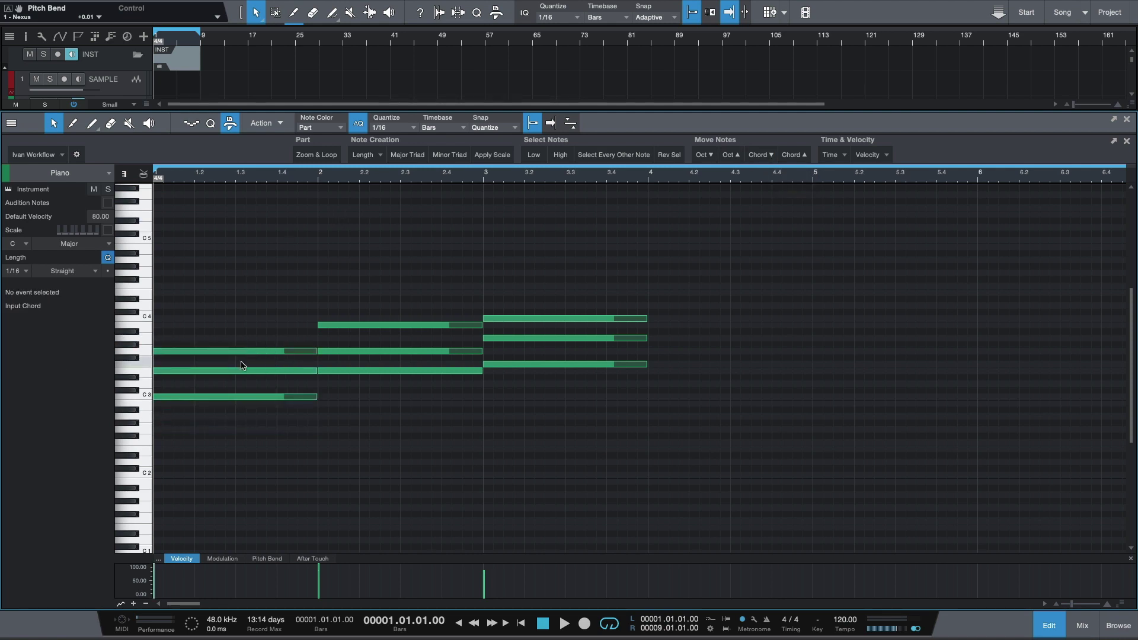
pyautogui.press('space')
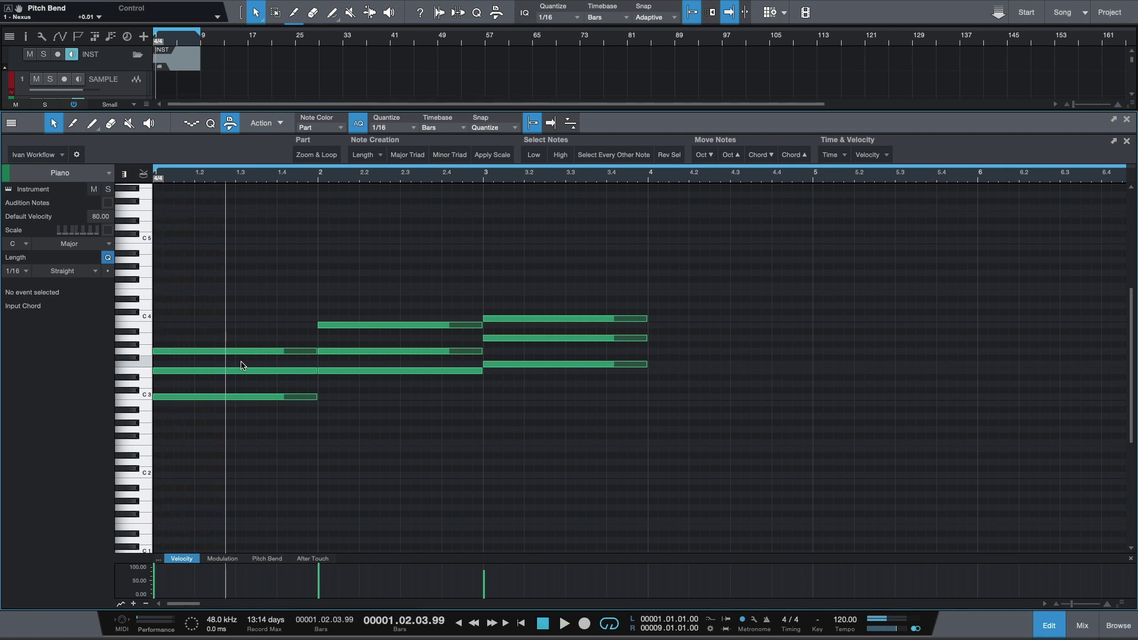
pyautogui.hotkey('ctrl', 'y')
pyautogui.press('space')
pyautogui.press('space')
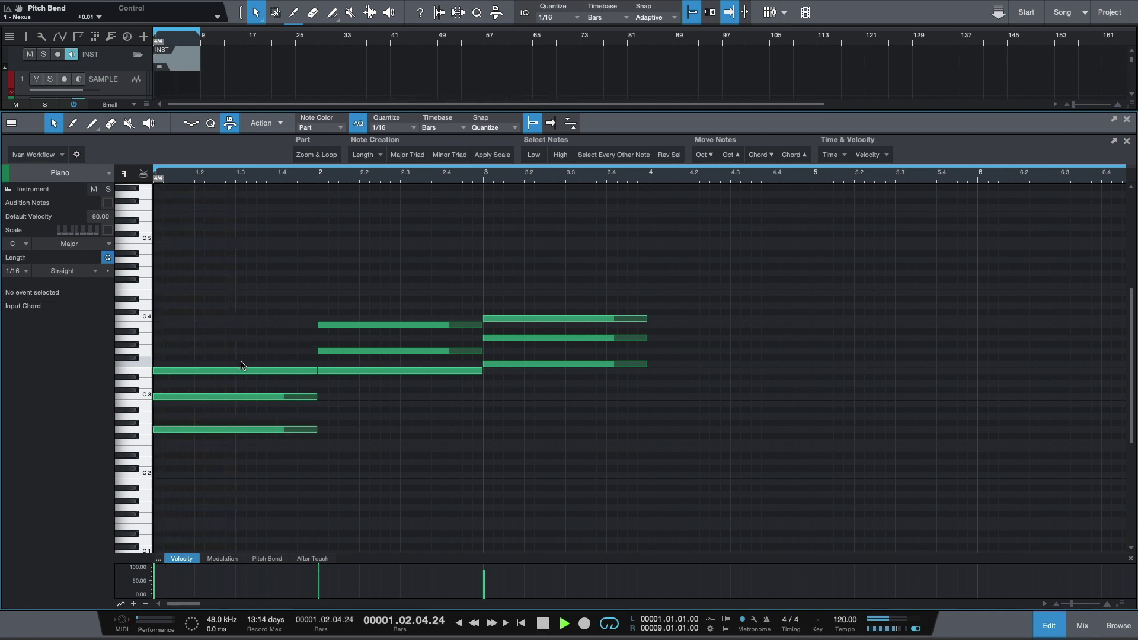
pyautogui.hotkey('ctrl', 'z')
pyautogui.moveTo(230, 339); pyautogui.dragTo(221, 429)
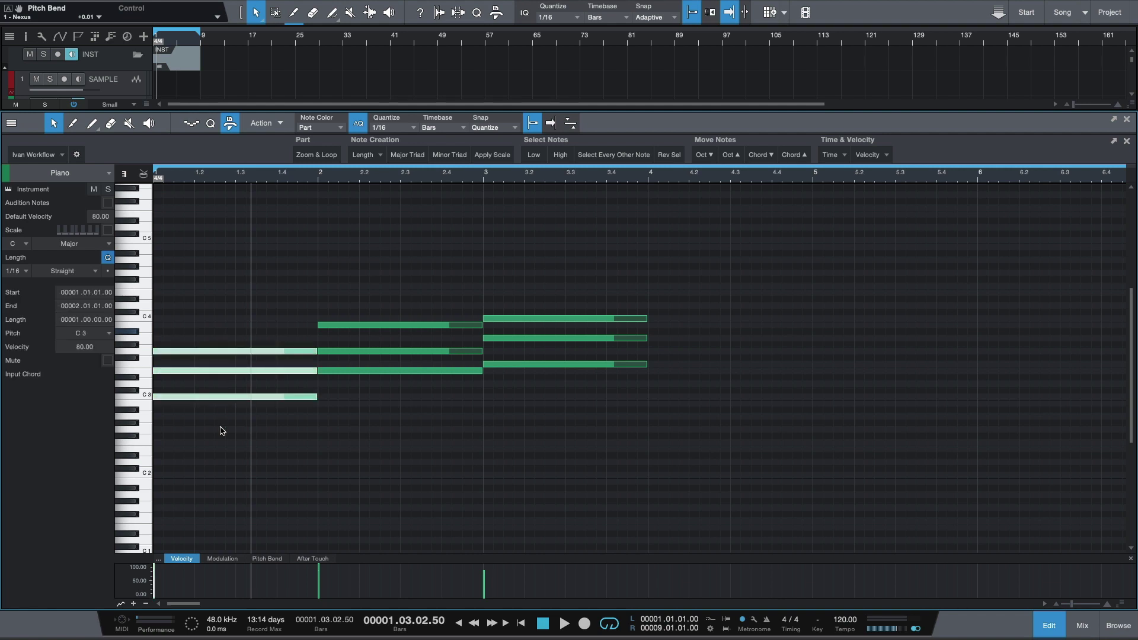
pyautogui.click(794, 155)
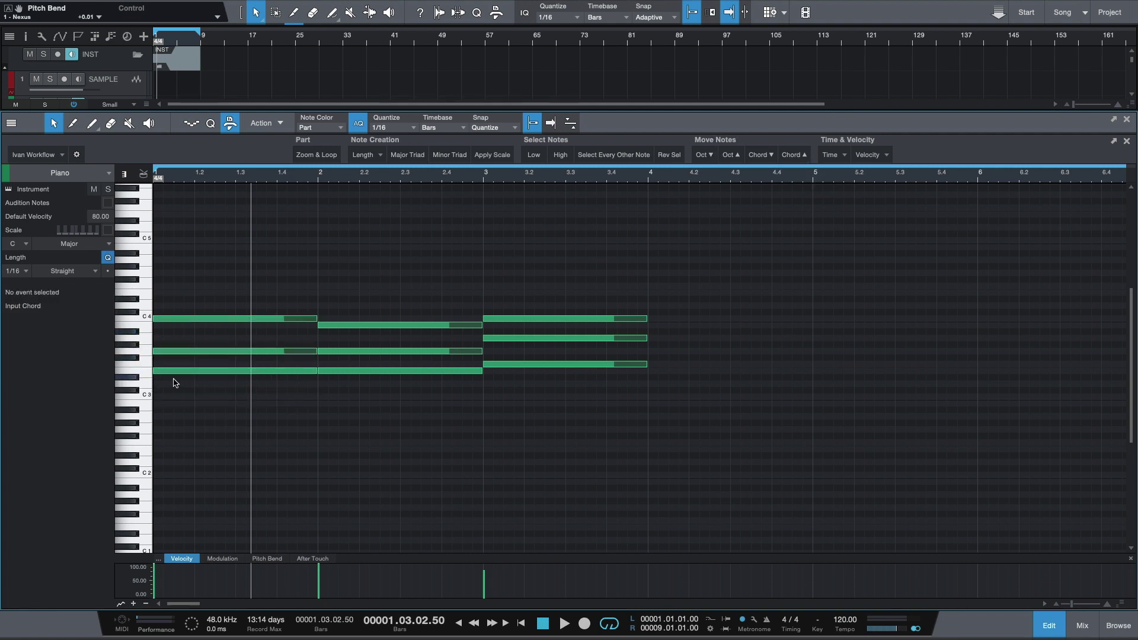
pyautogui.hotkey('ctrl', 'z')
pyautogui.press('space')
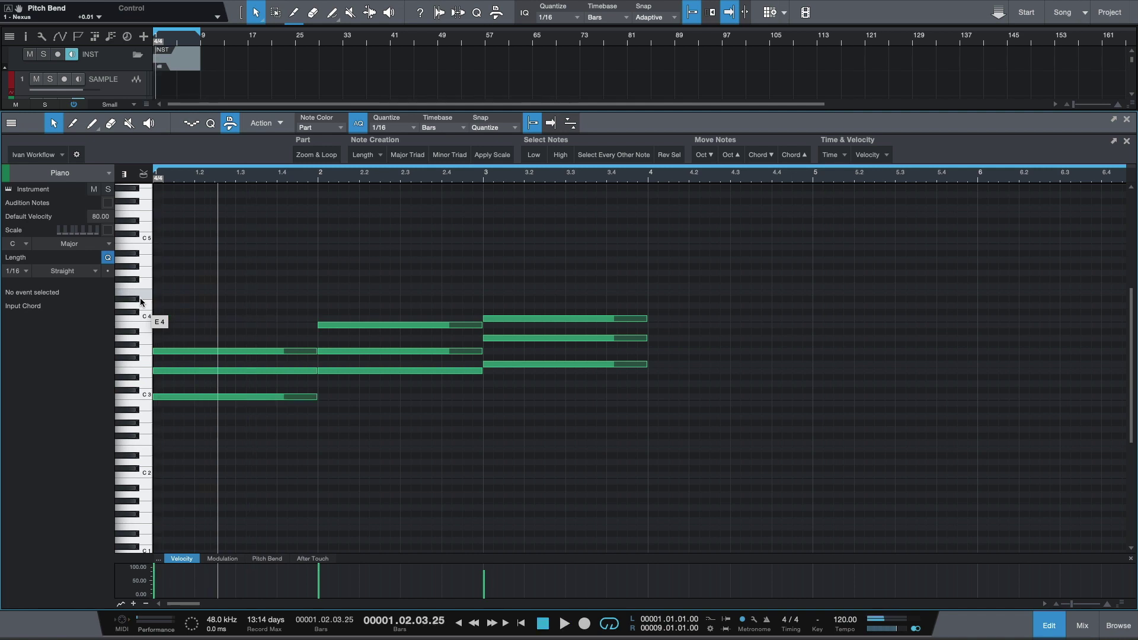
pyautogui.hotkey('ctrl', 'shift', 'z')
pyautogui.press('space')
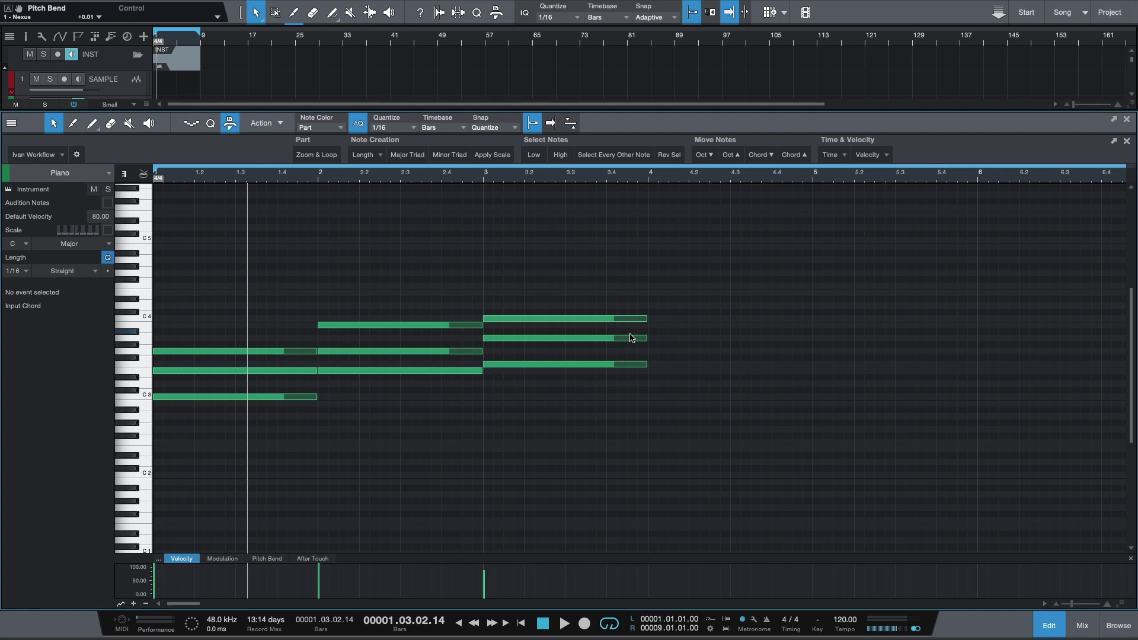
# Step: Quantize the chords with the Time > Melody > Perfect Keys - 32nd macro
pyautogui.click(844, 159)
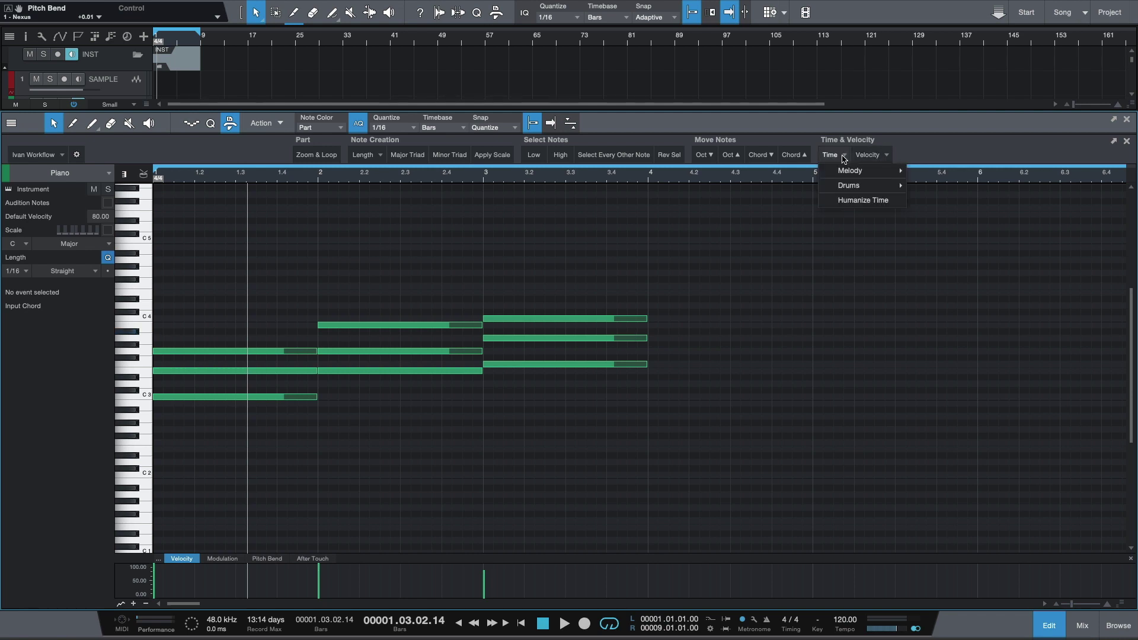
pyautogui.moveTo(855, 172)
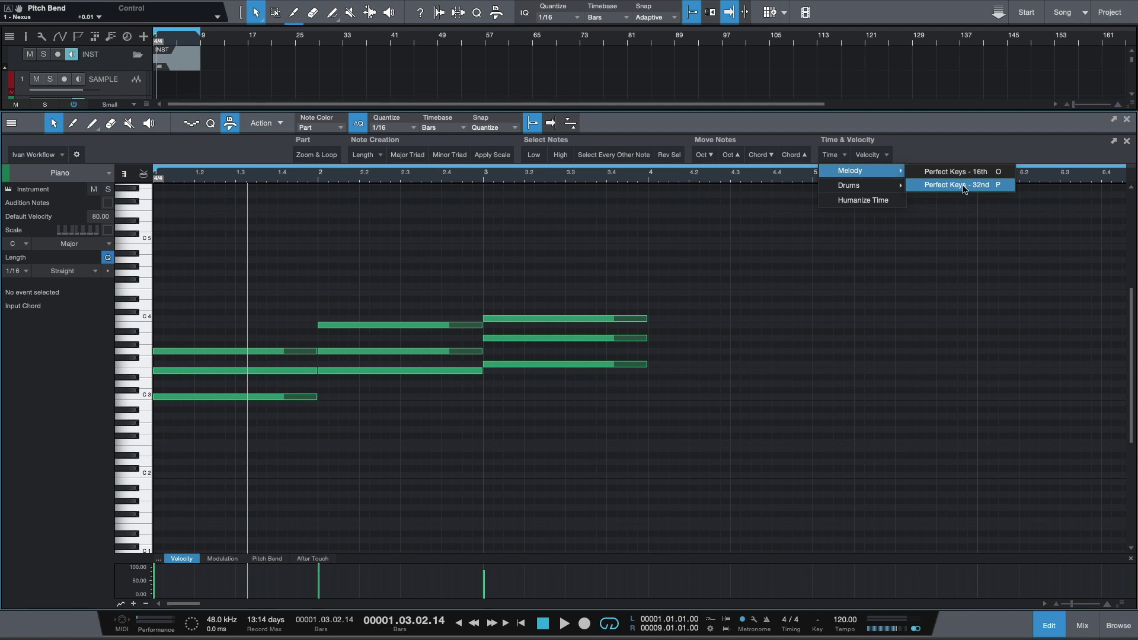
pyautogui.click(965, 186)
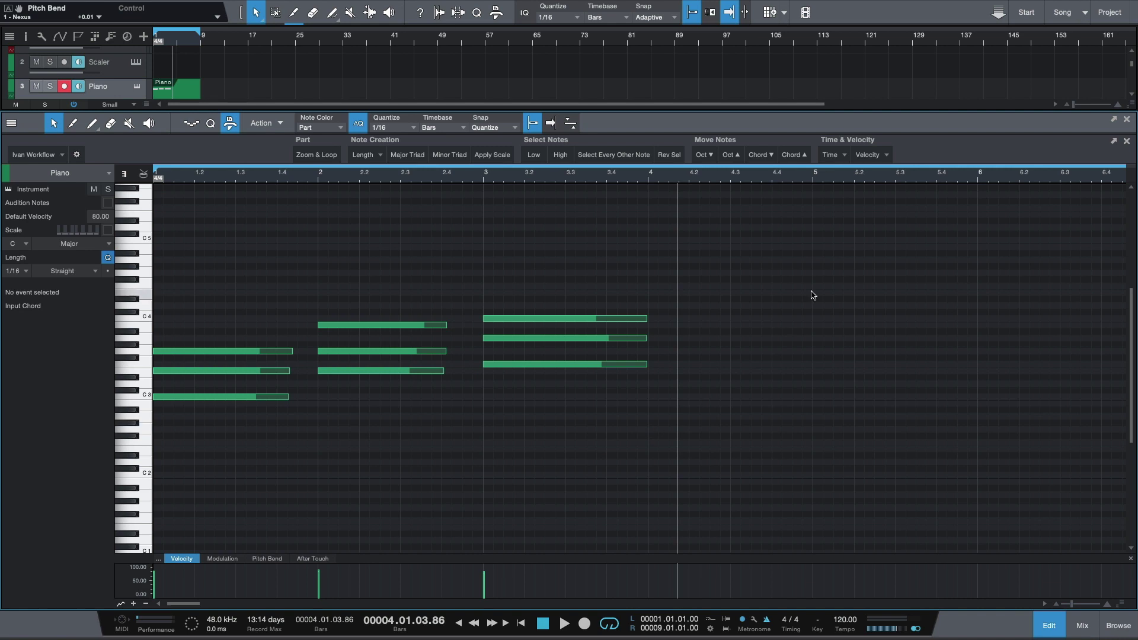
# Step: Apply the Perfect Keys - 16th macro so each chord stretches legato to the next
pyautogui.click(831, 155)
pyautogui.moveTo(860, 173)
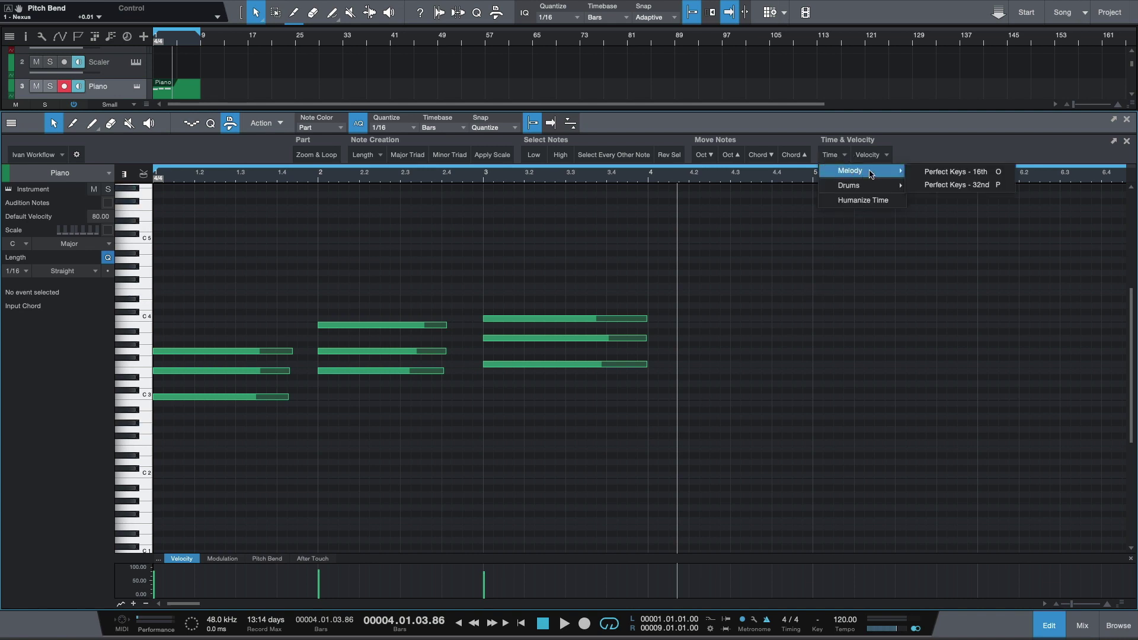
pyautogui.click(931, 173)
pyautogui.click(831, 155)
pyautogui.moveTo(861, 170)
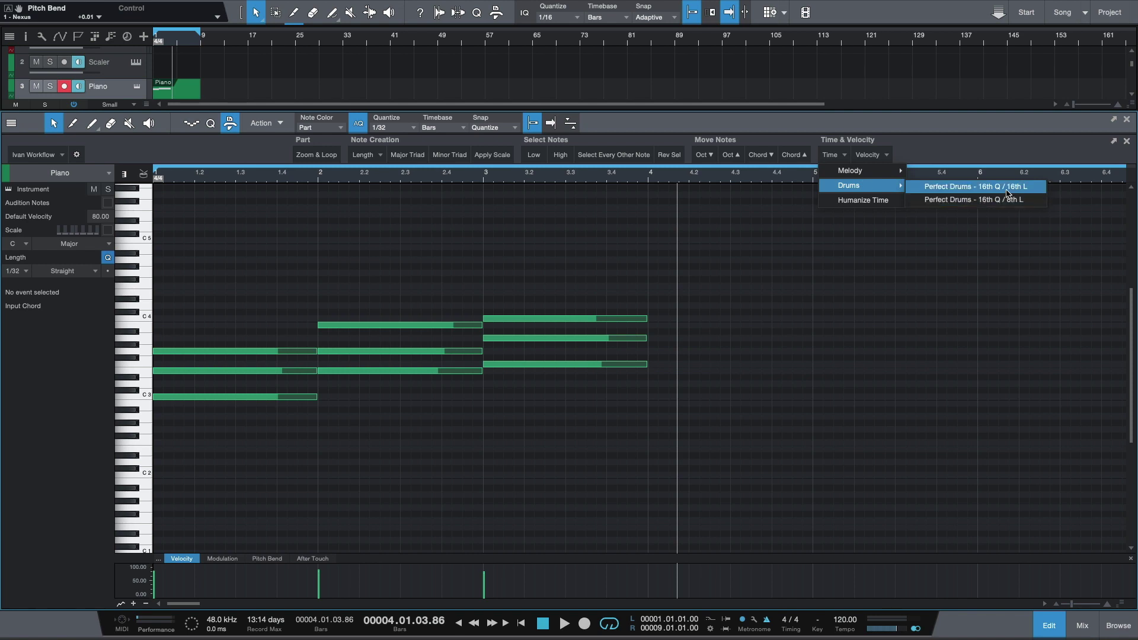
# Step: Shorten the chords with Perfect Drums - 16th Q / 8th L and set every note's velocity to maximum
pyautogui.click(1023, 200)
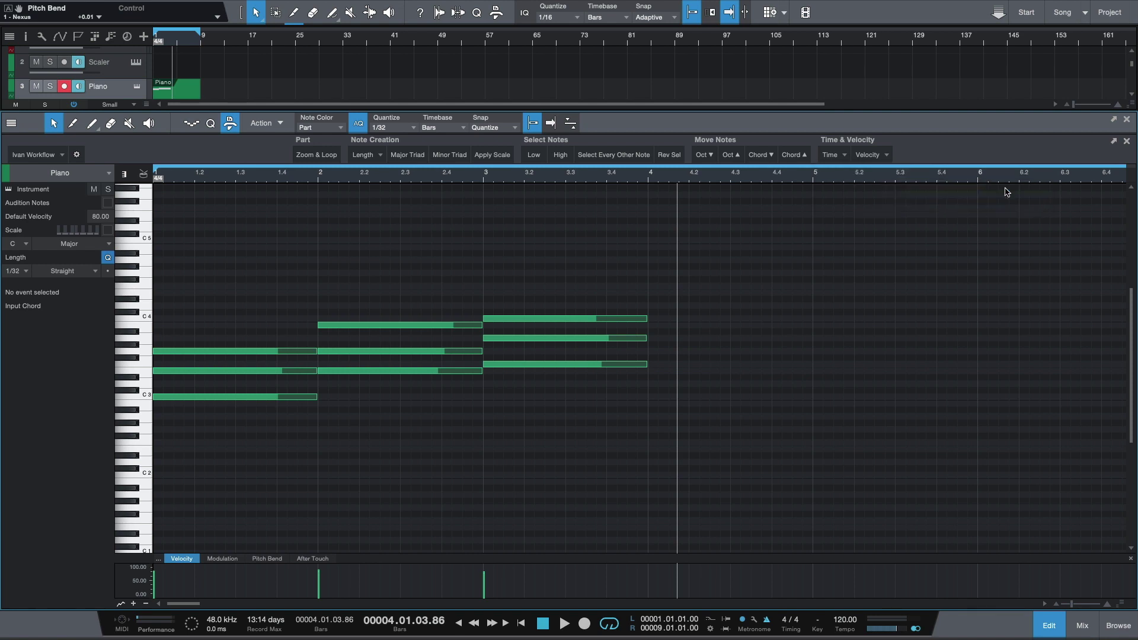
pyautogui.click(833, 155)
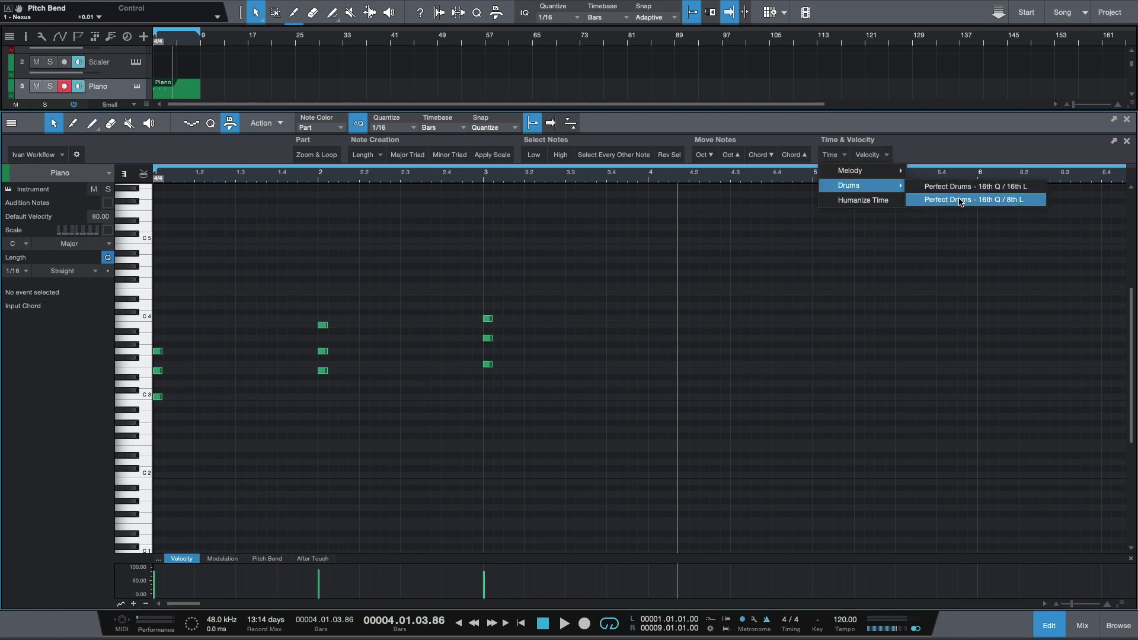
pyautogui.click(957, 200)
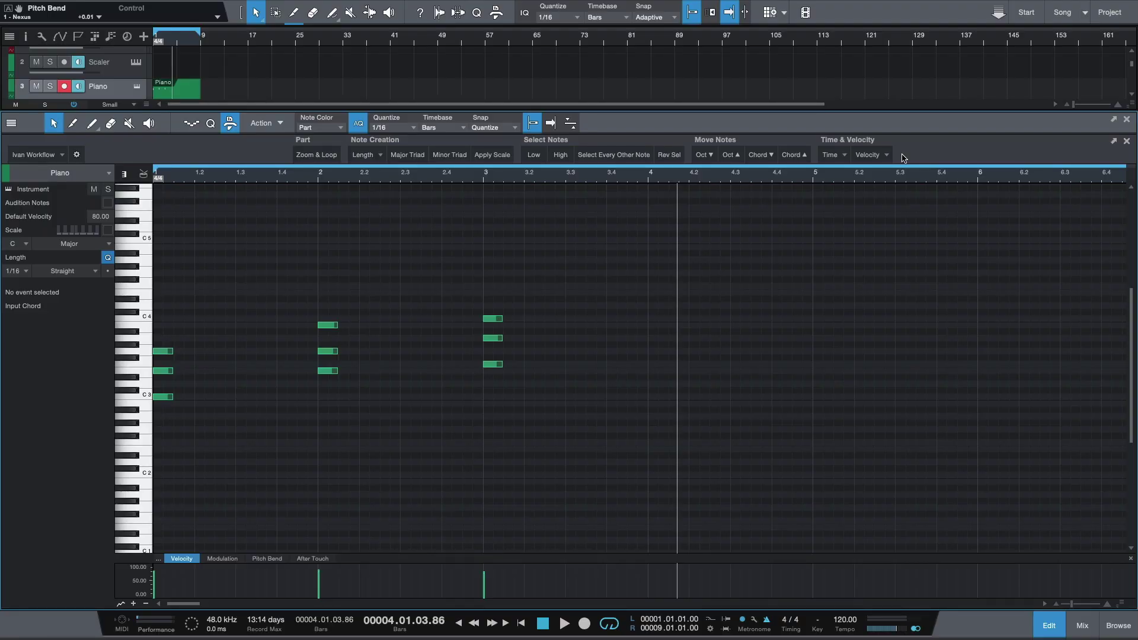
pyautogui.click(892, 155)
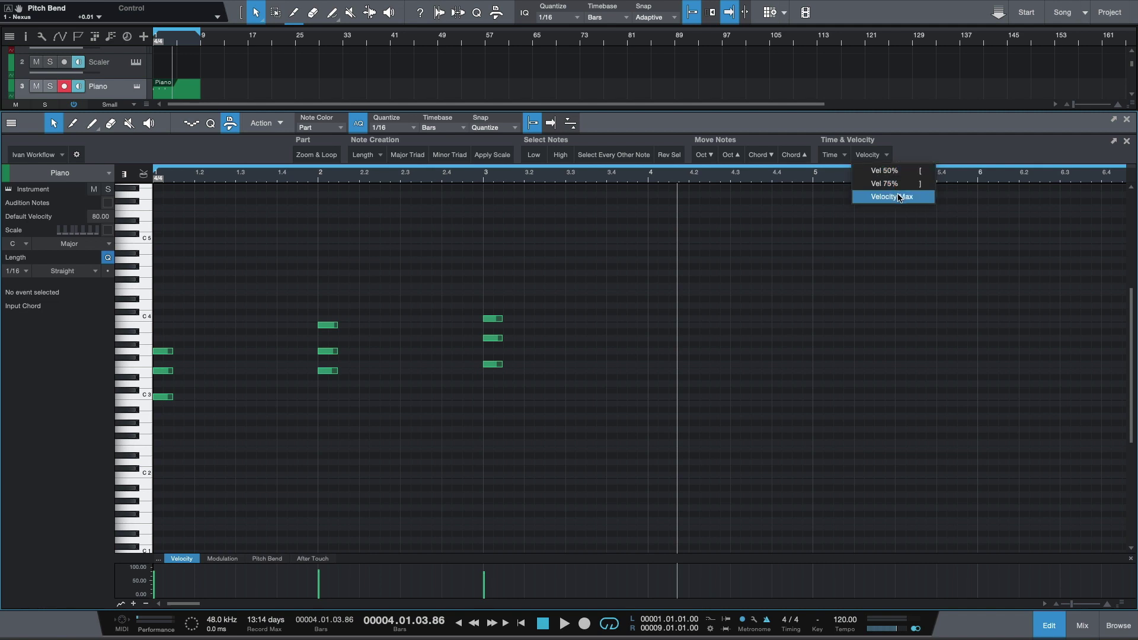
pyautogui.click(898, 198)
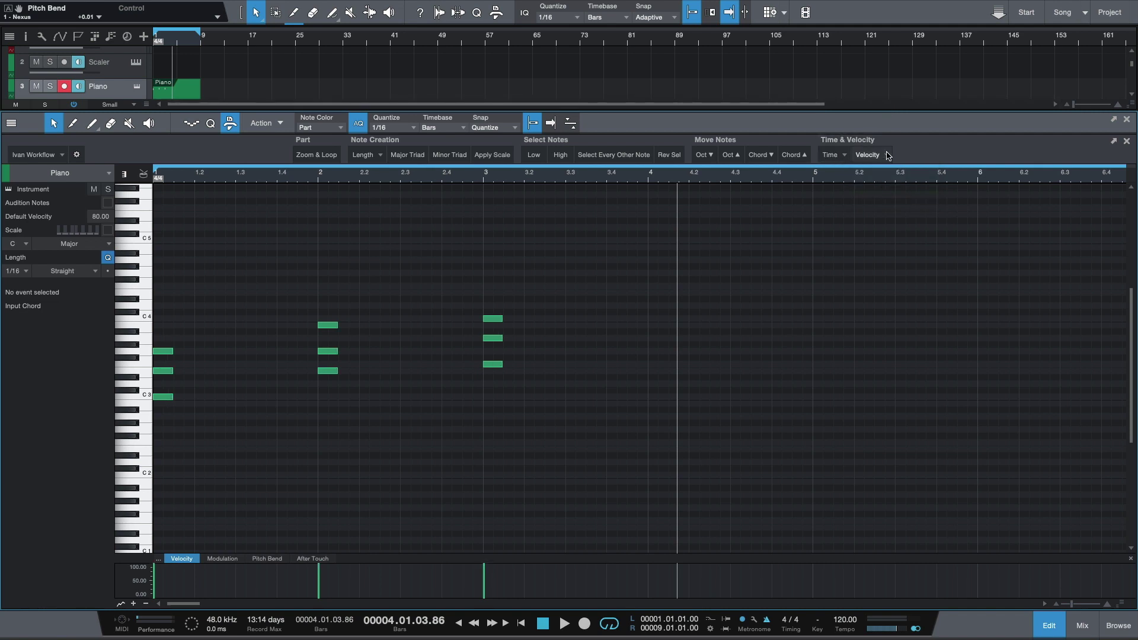